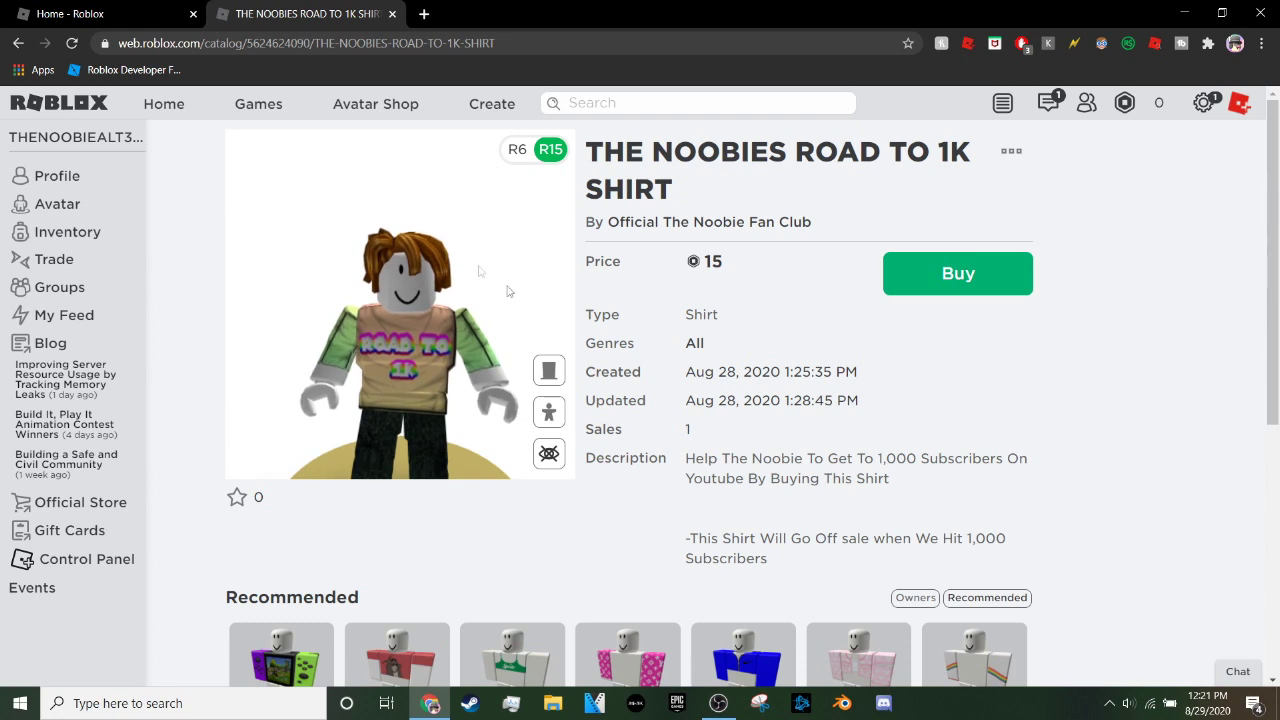
Close the THE NOOBIES ROAD TO 1K SHIRT catalog tab to return to the Roblox home page
click(392, 14)
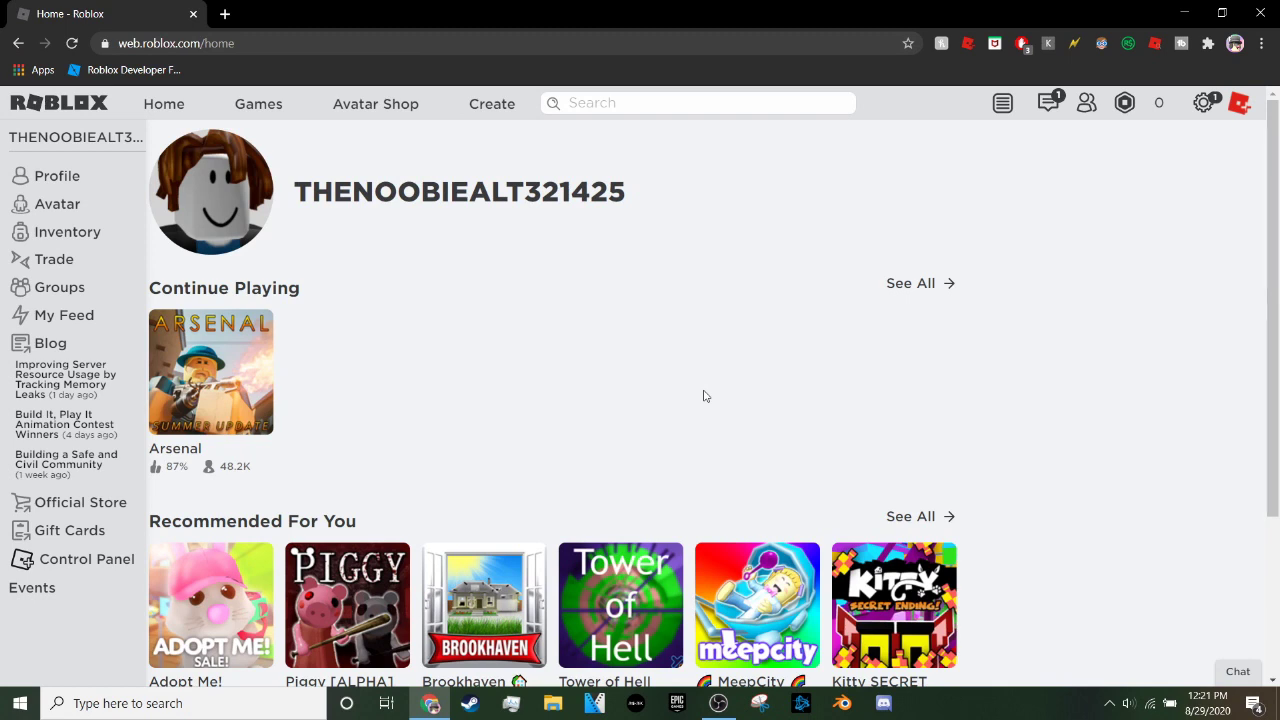
click(224, 14)
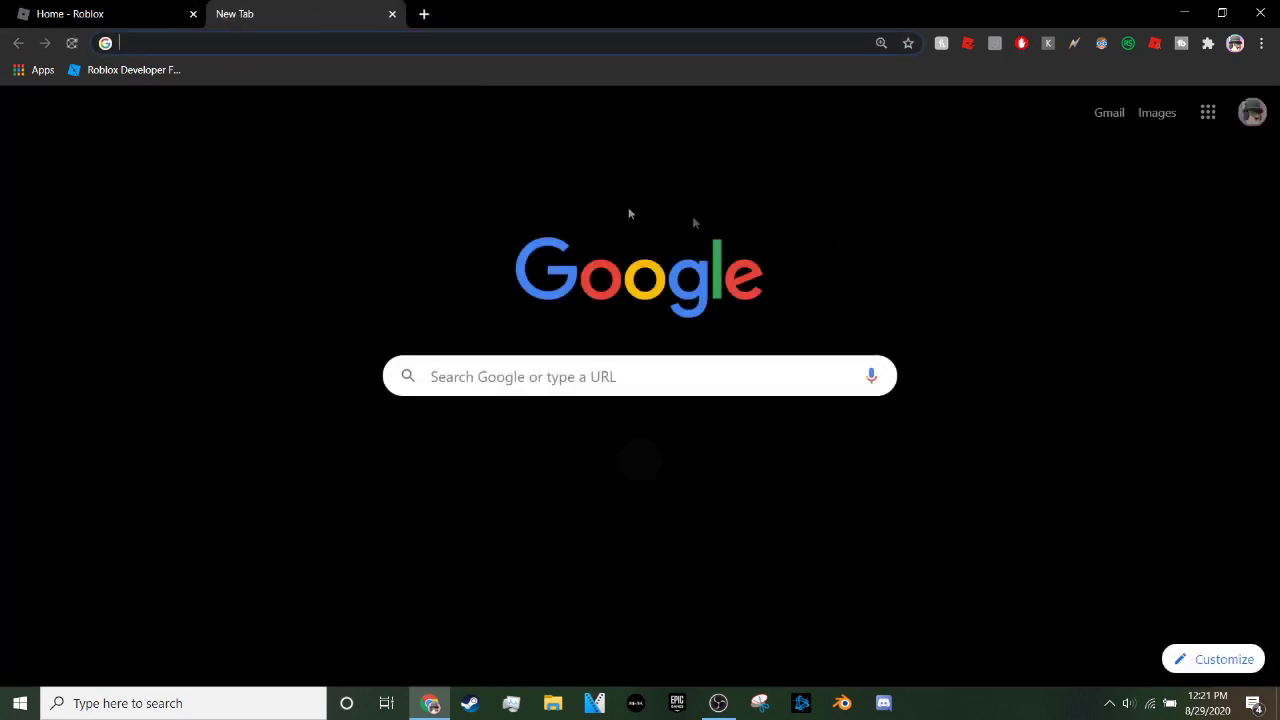
click(392, 14)
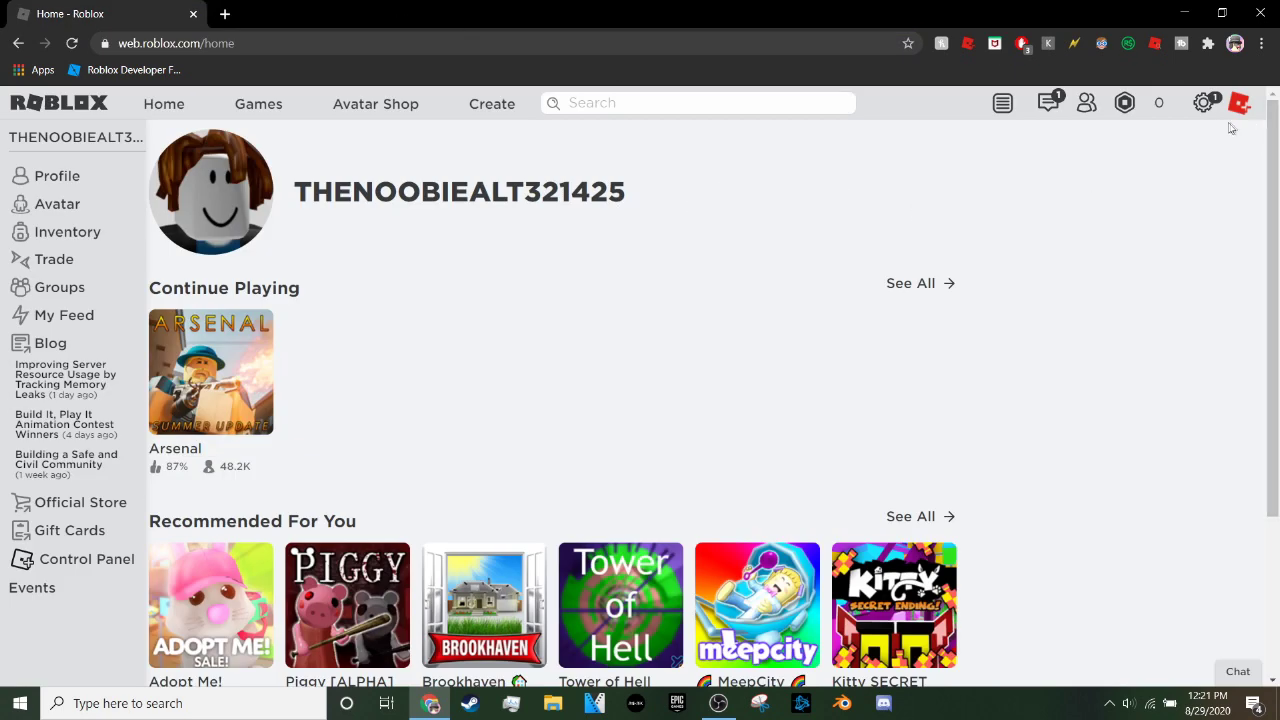
click(221, 14)
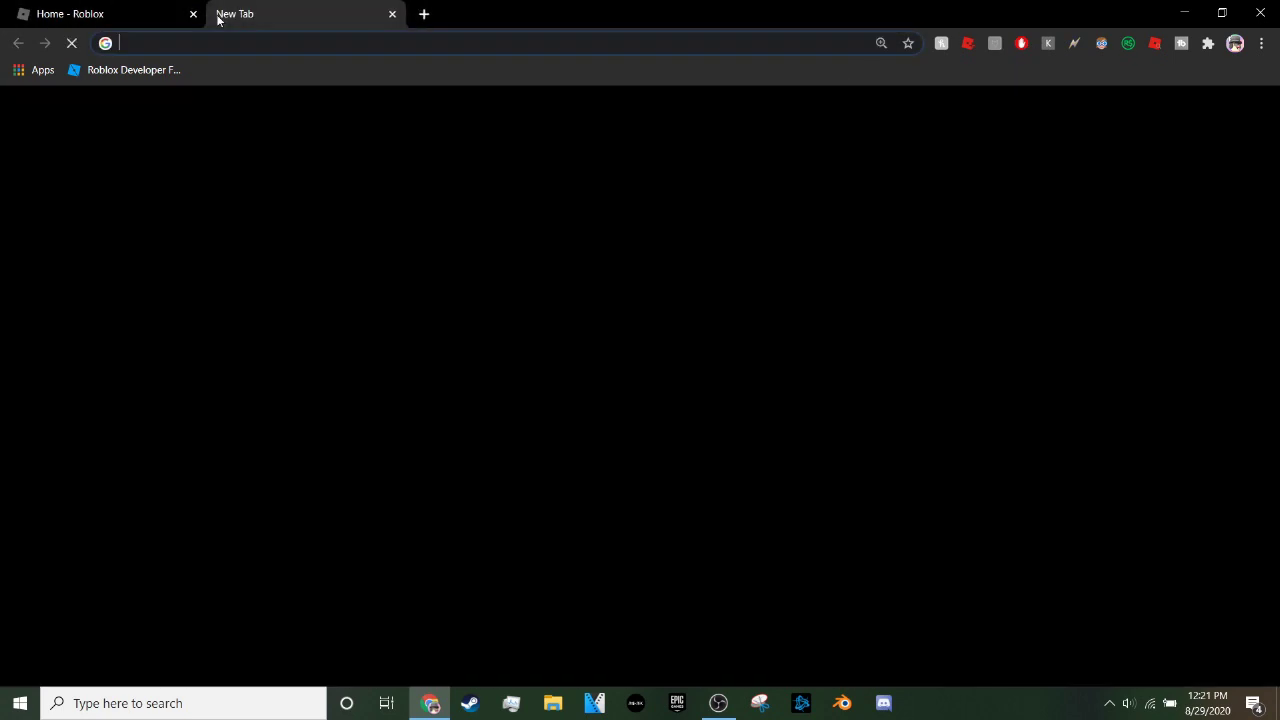
text(roblox v)
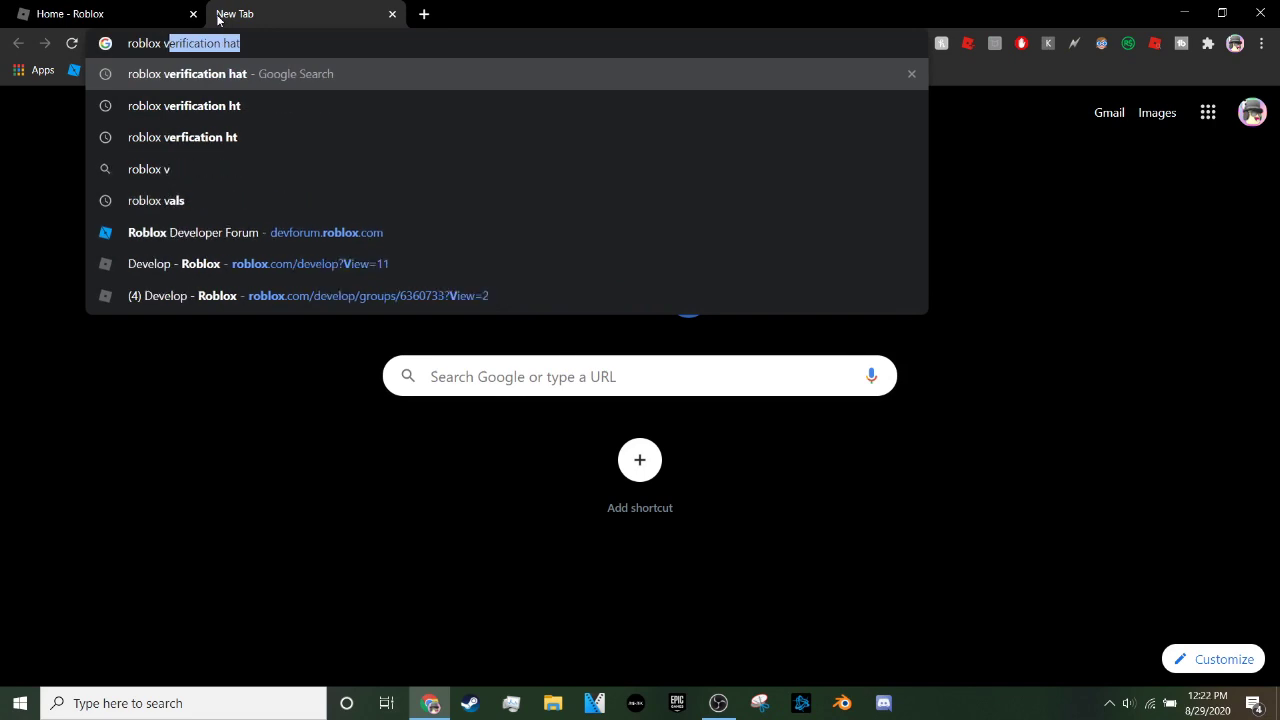
key(Return)
click(257, 177)
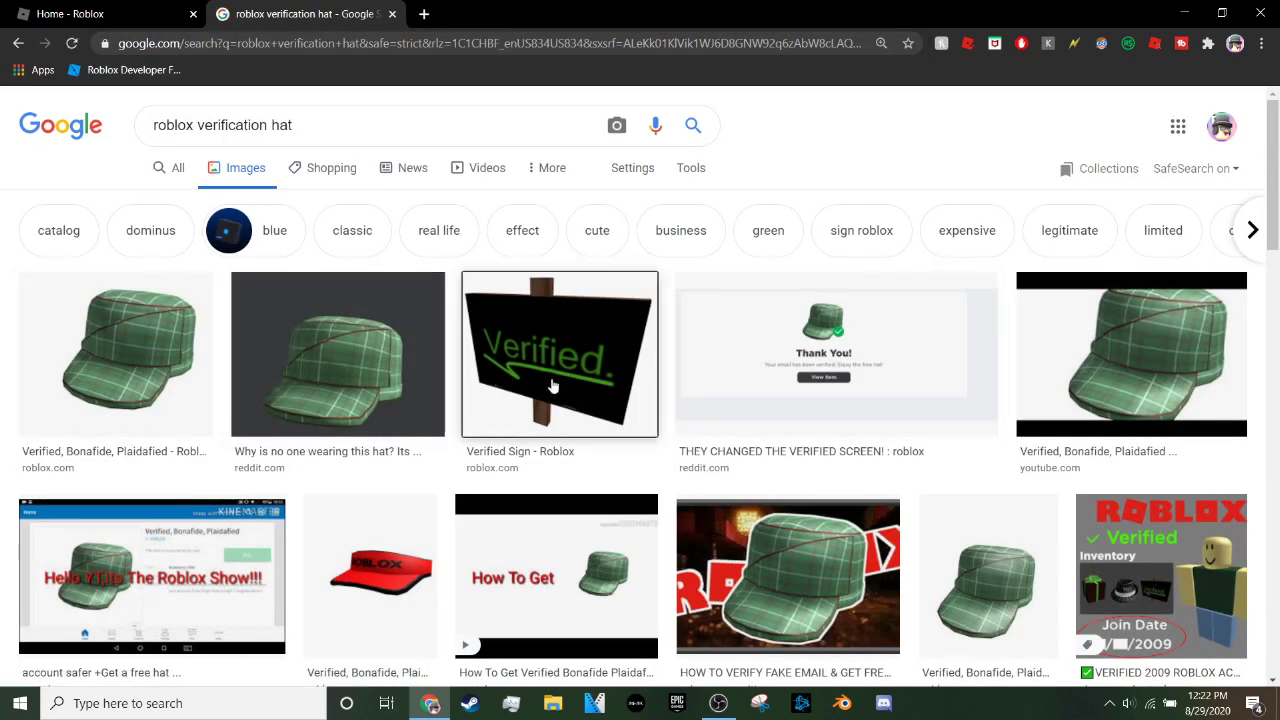
click(548, 385)
click(175, 188)
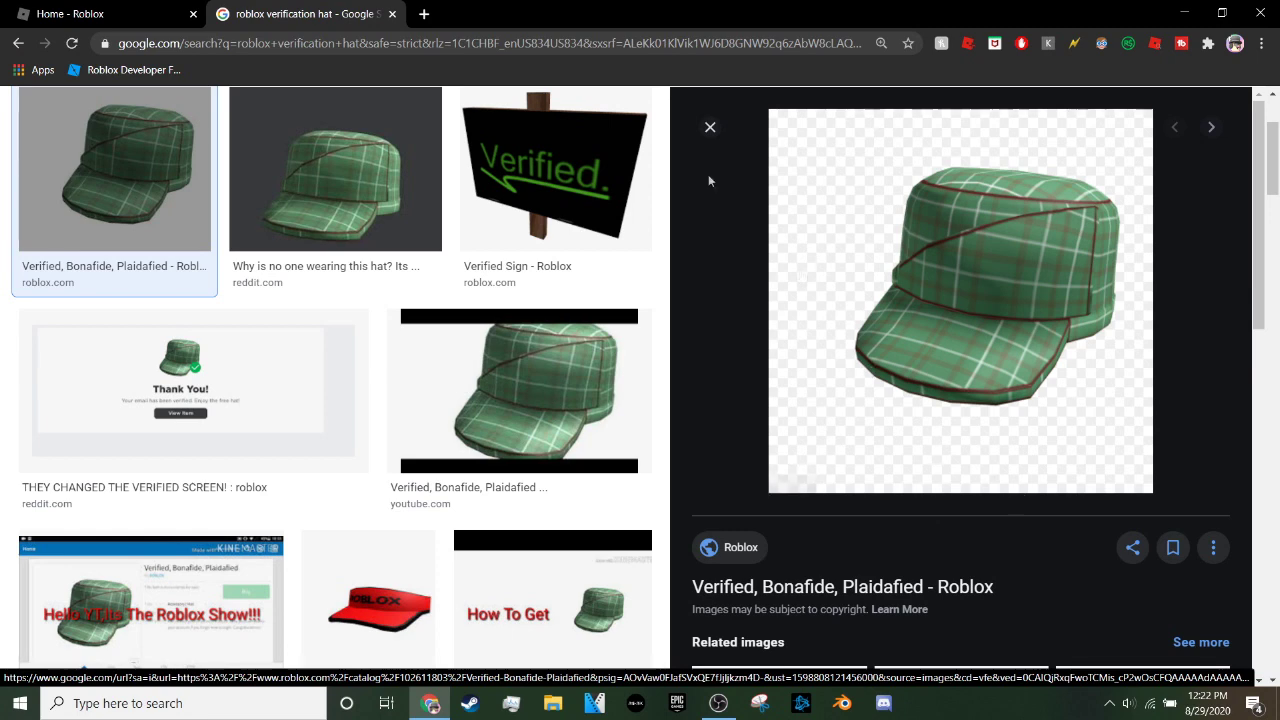
click(571, 143)
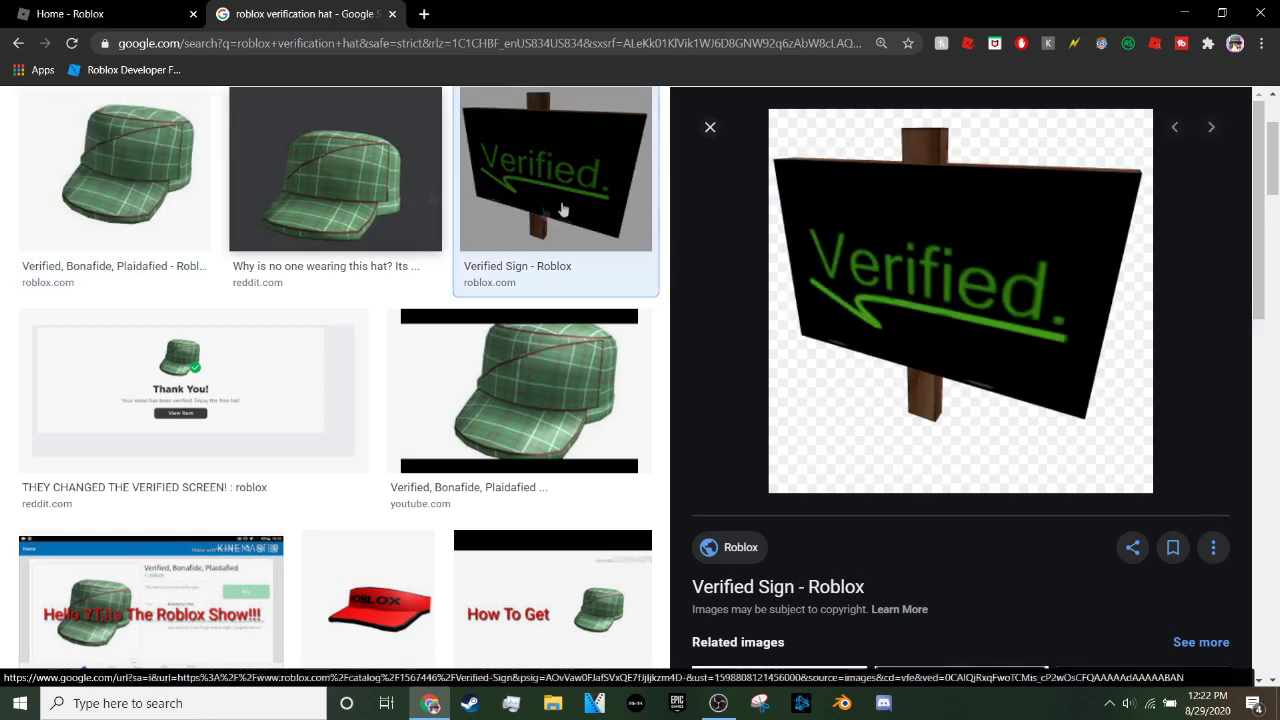
drag(991, 397, 860, 400)
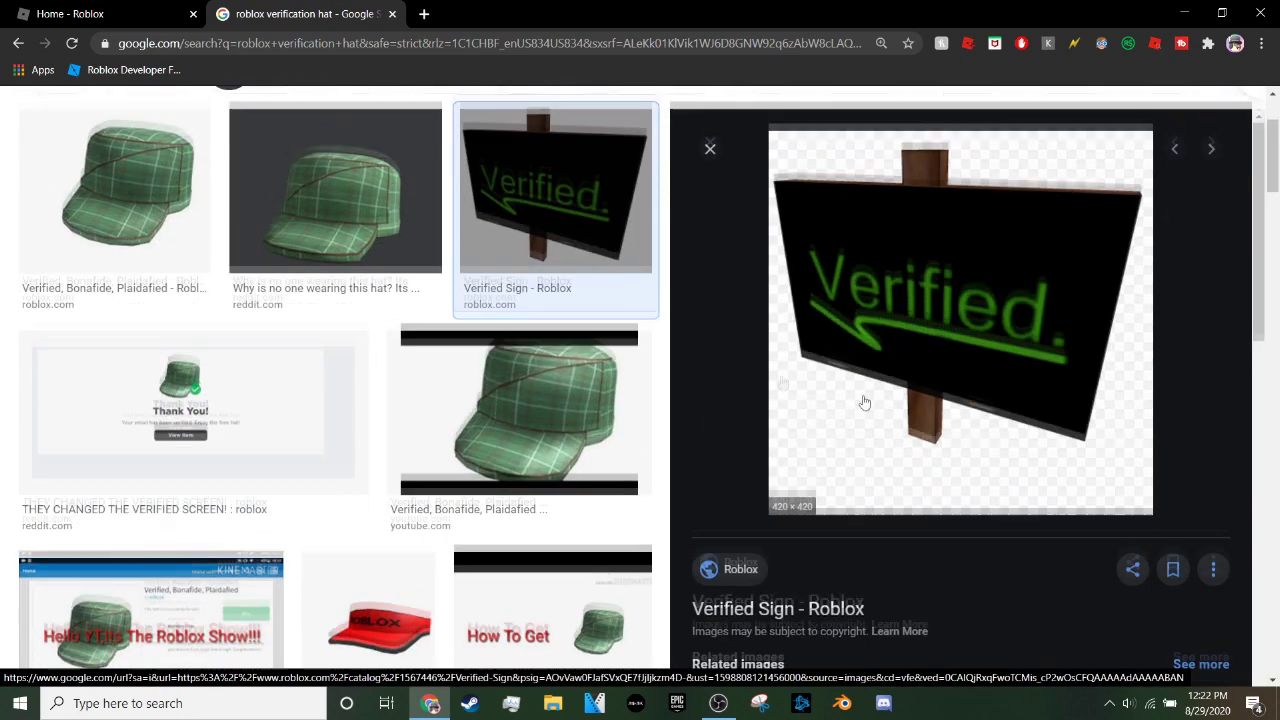
click(100, 165)
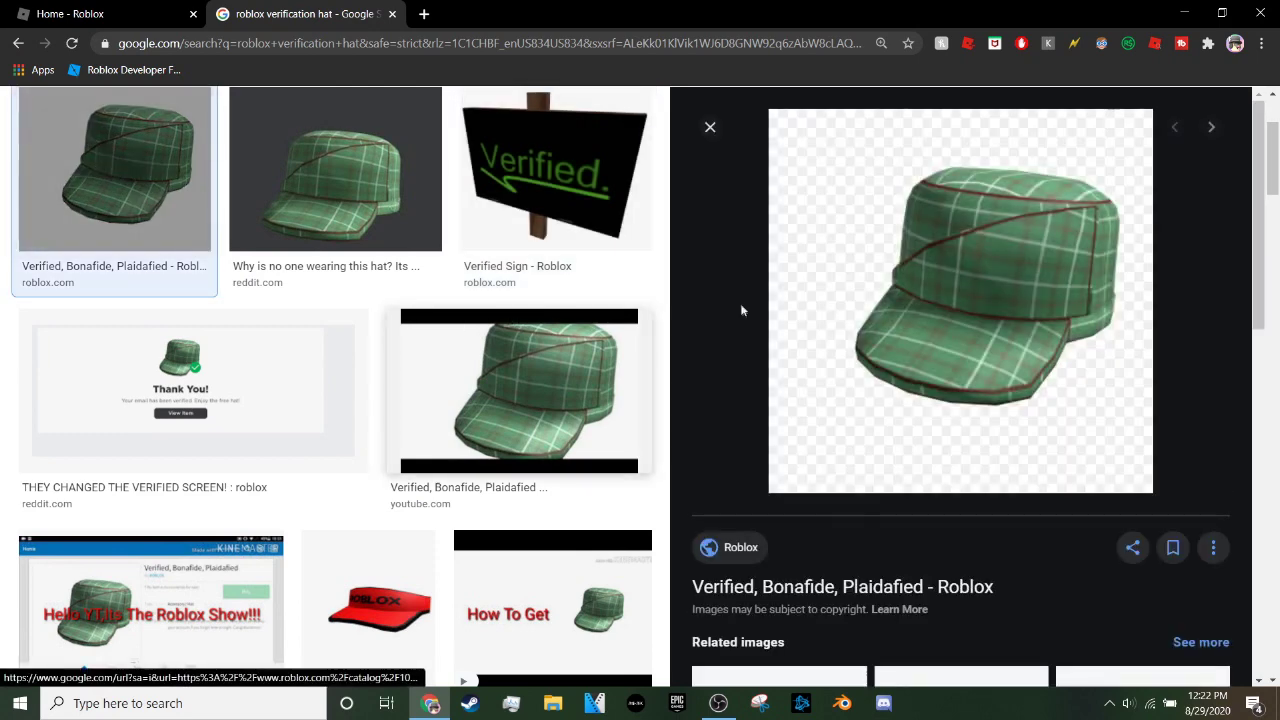
scroll(588, 365, up, 2)
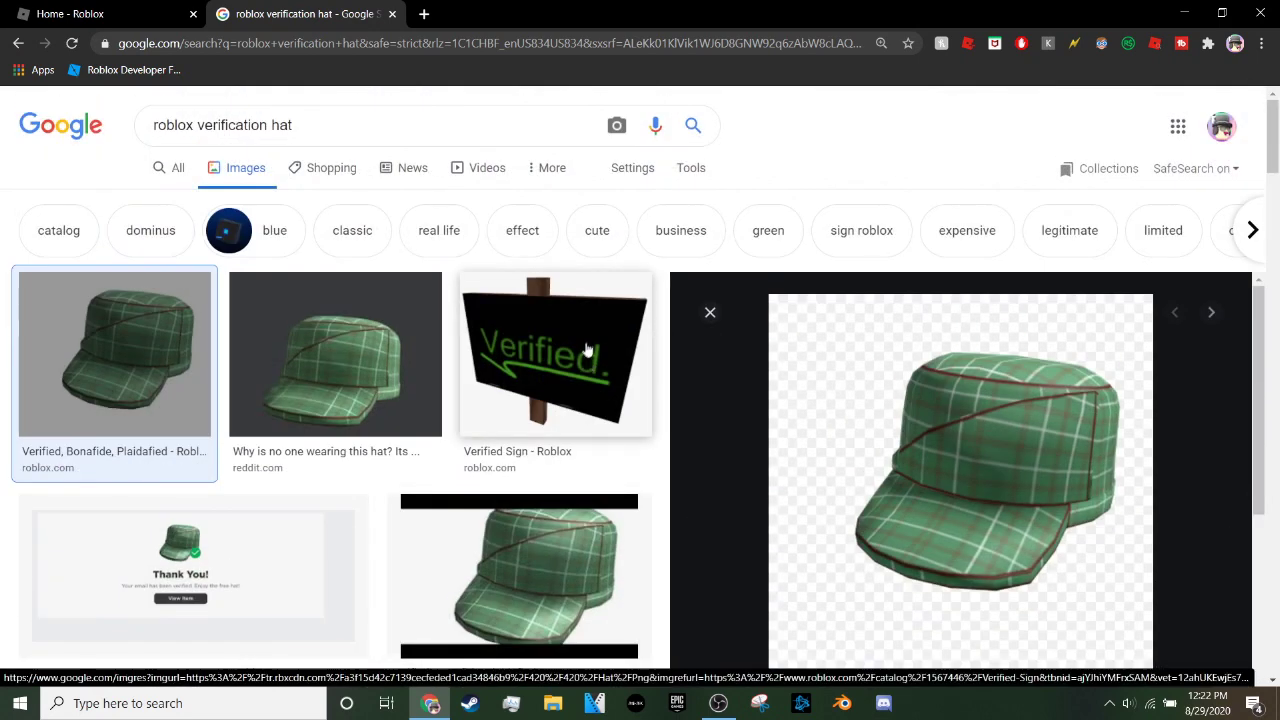
click(392, 14)
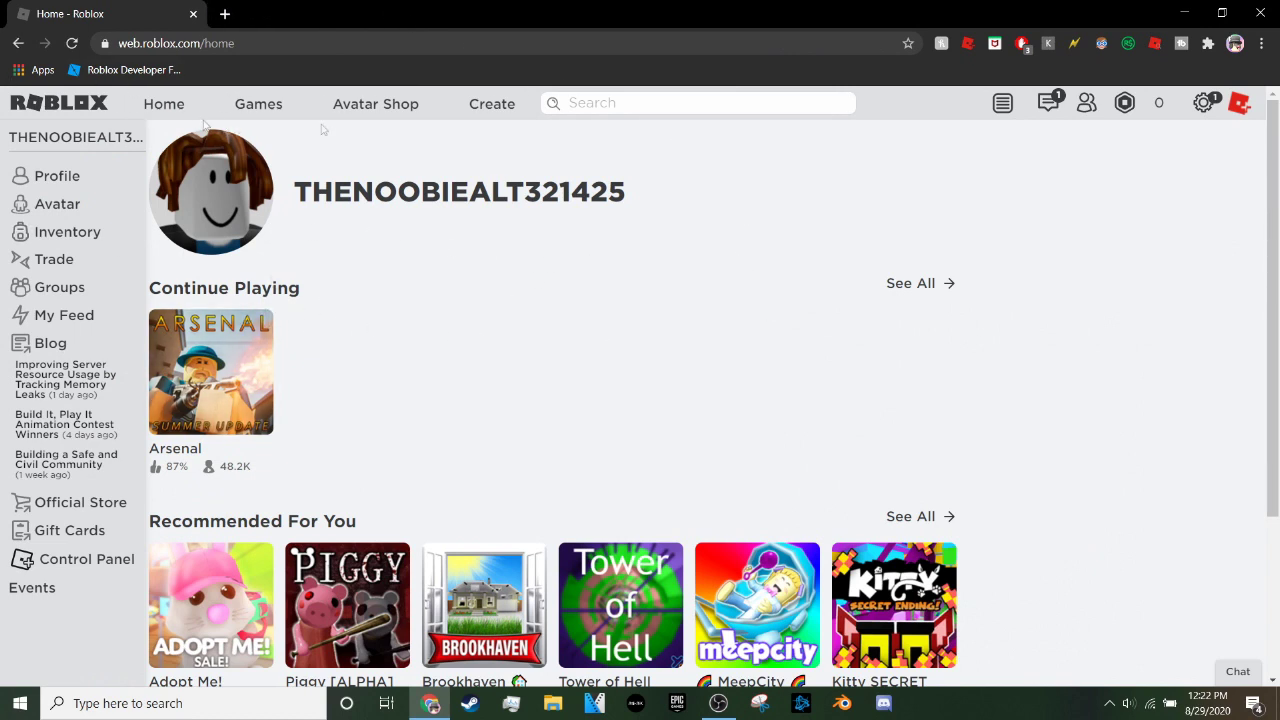
Open My Settings and review the username, password and empty Parent's Email Address line
click(1207, 108)
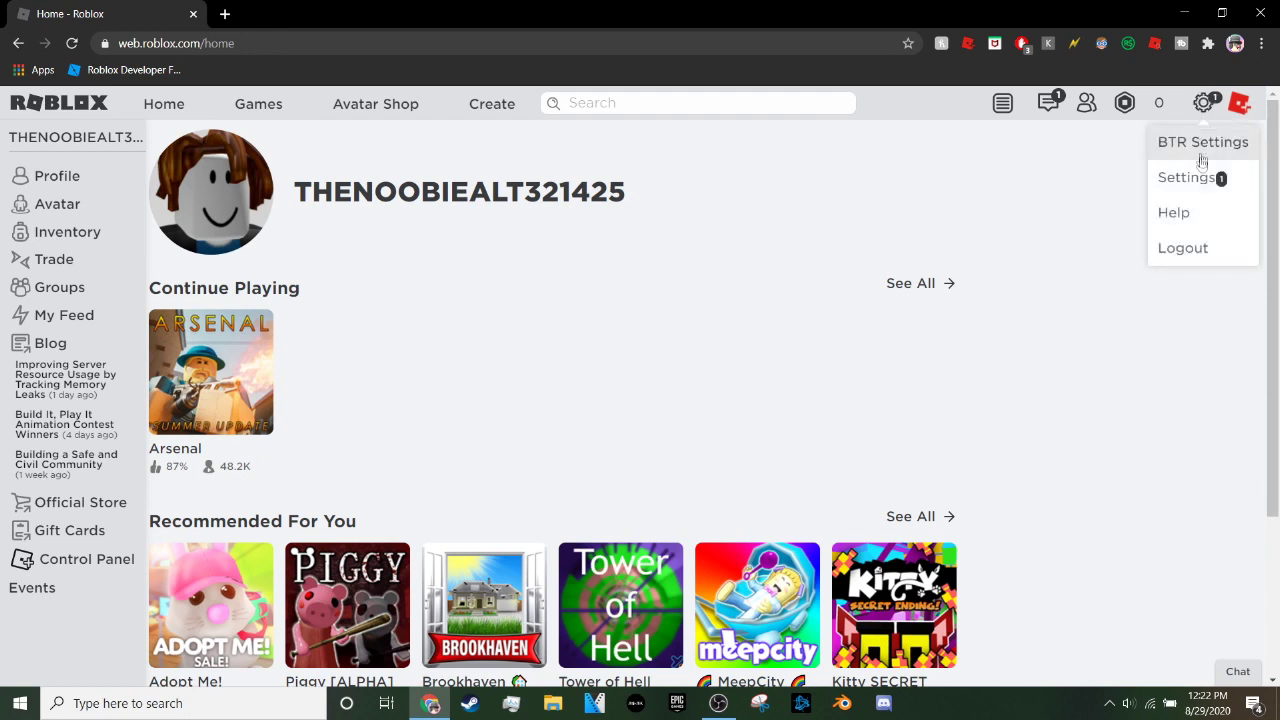
click(1214, 197)
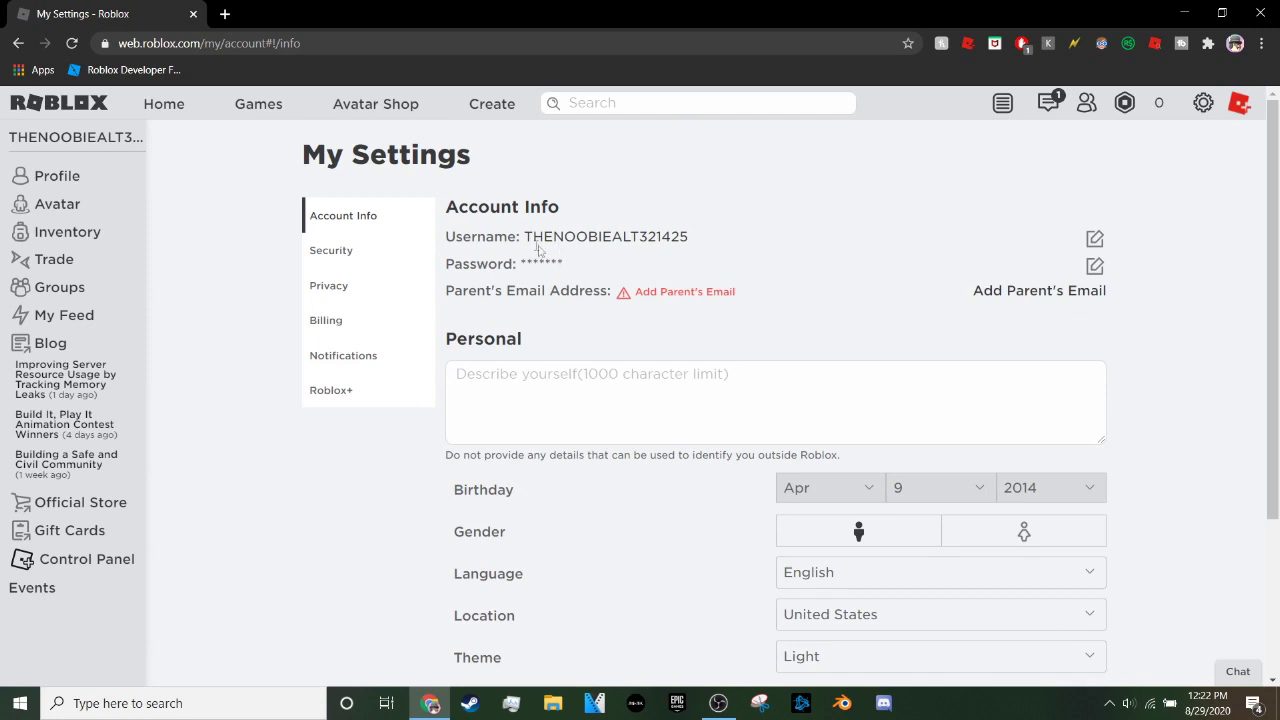
drag(529, 240, 709, 231)
click(495, 255)
drag(570, 264, 514, 264)
click(514, 265)
drag(448, 292, 596, 292)
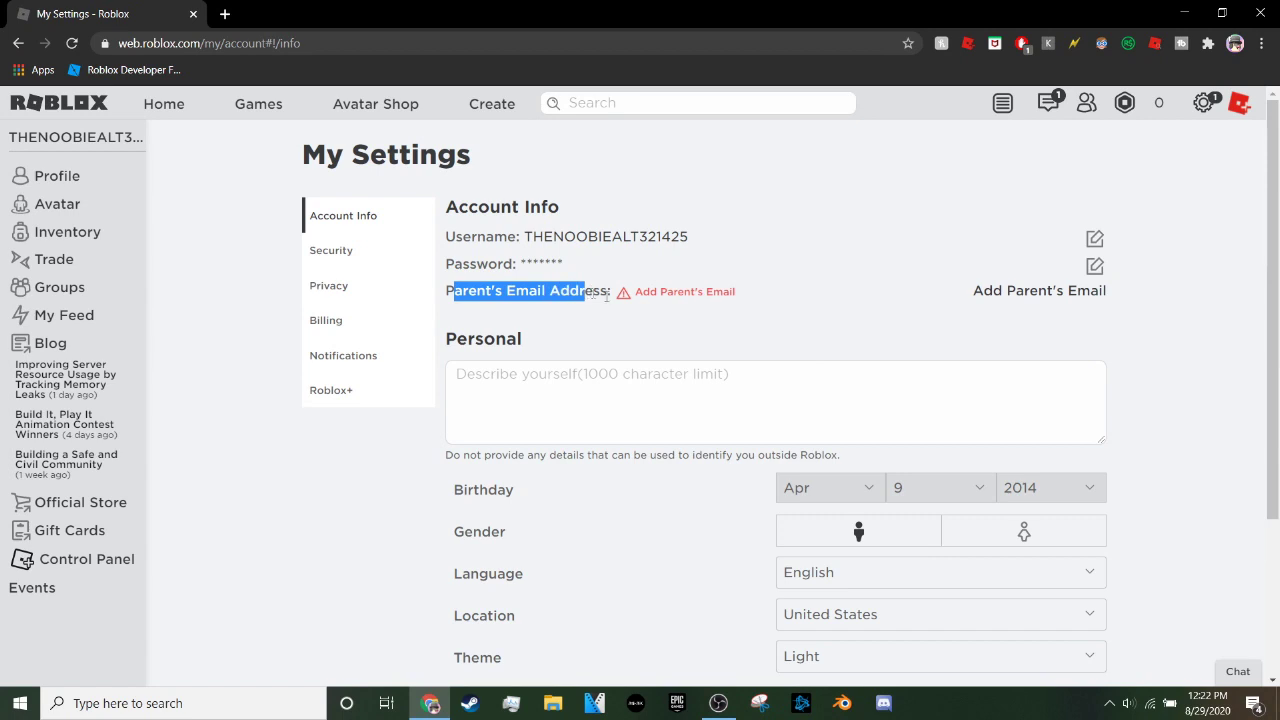
click(596, 292)
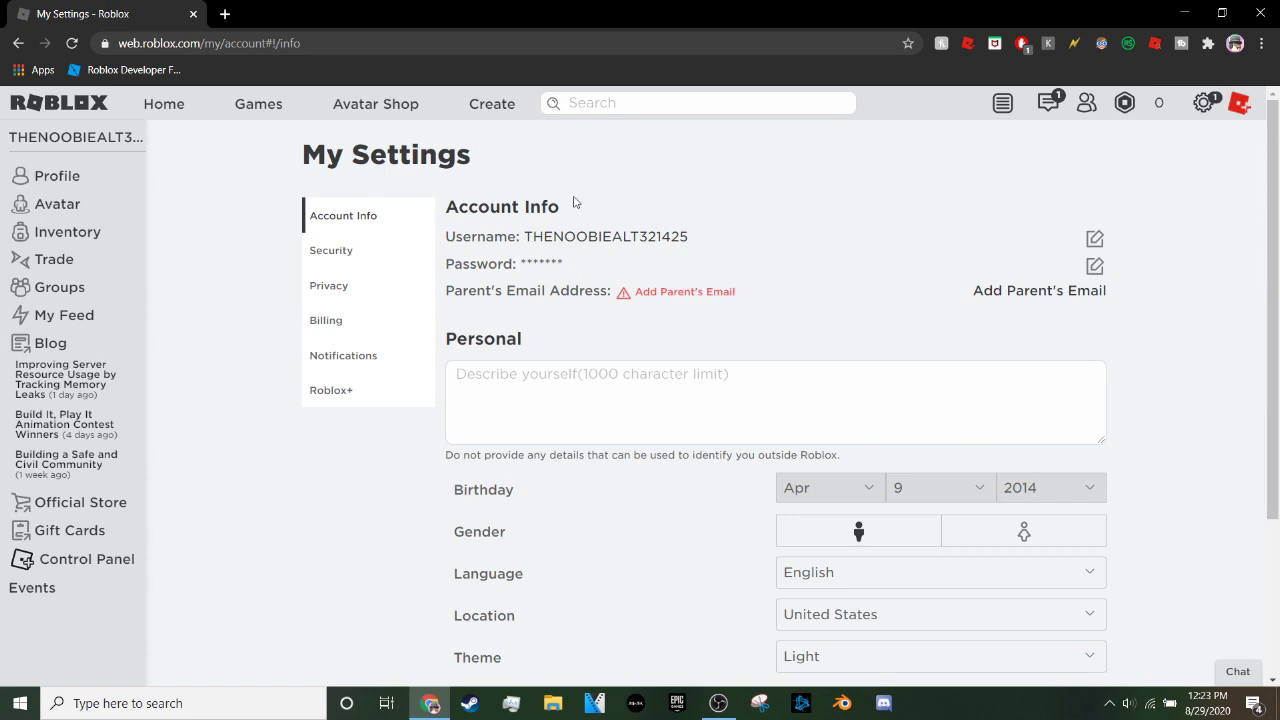
drag(447, 290, 757, 292)
click(866, 283)
In a new tab, start a personal Google account via Add another account and Create account
click(225, 14)
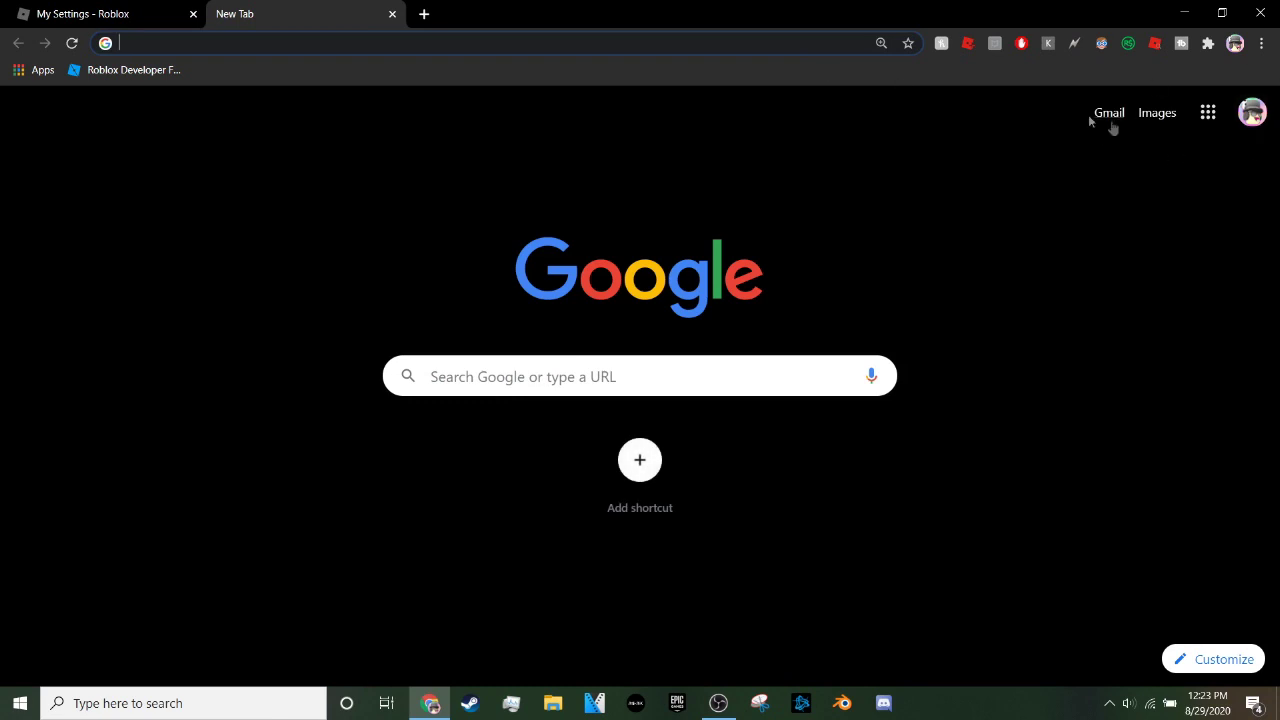
click(1249, 120)
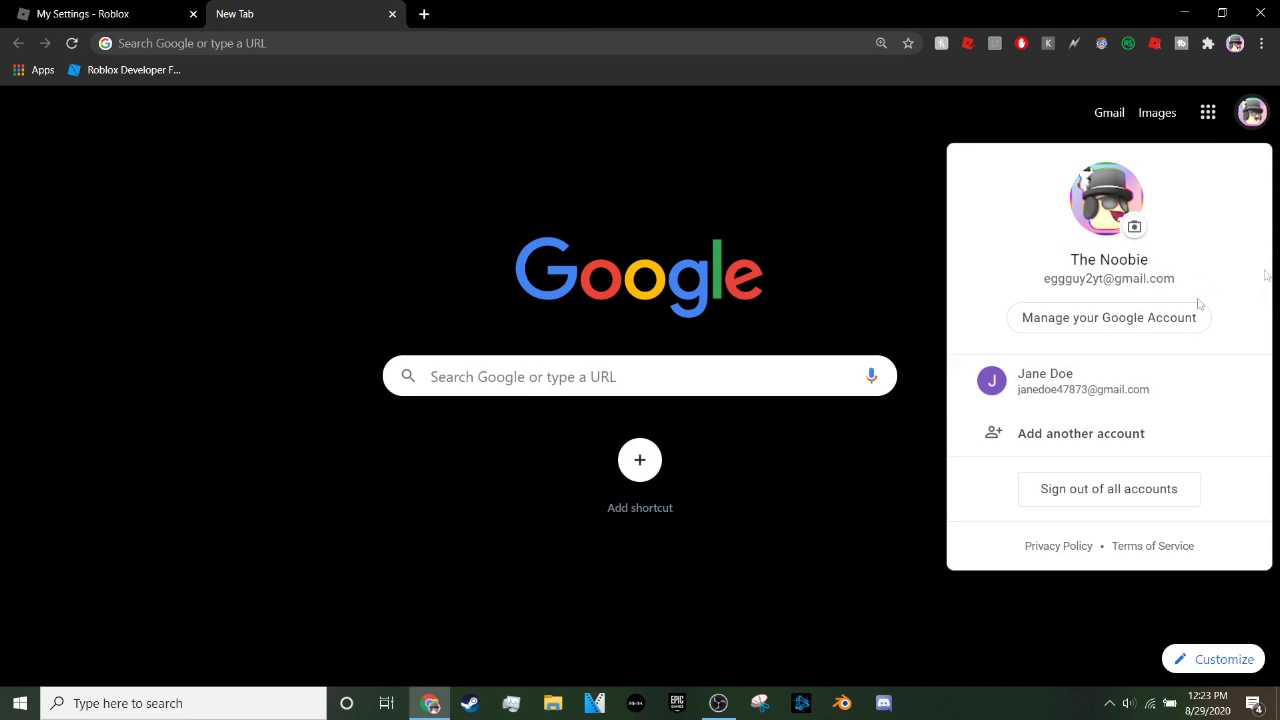
click(1143, 444)
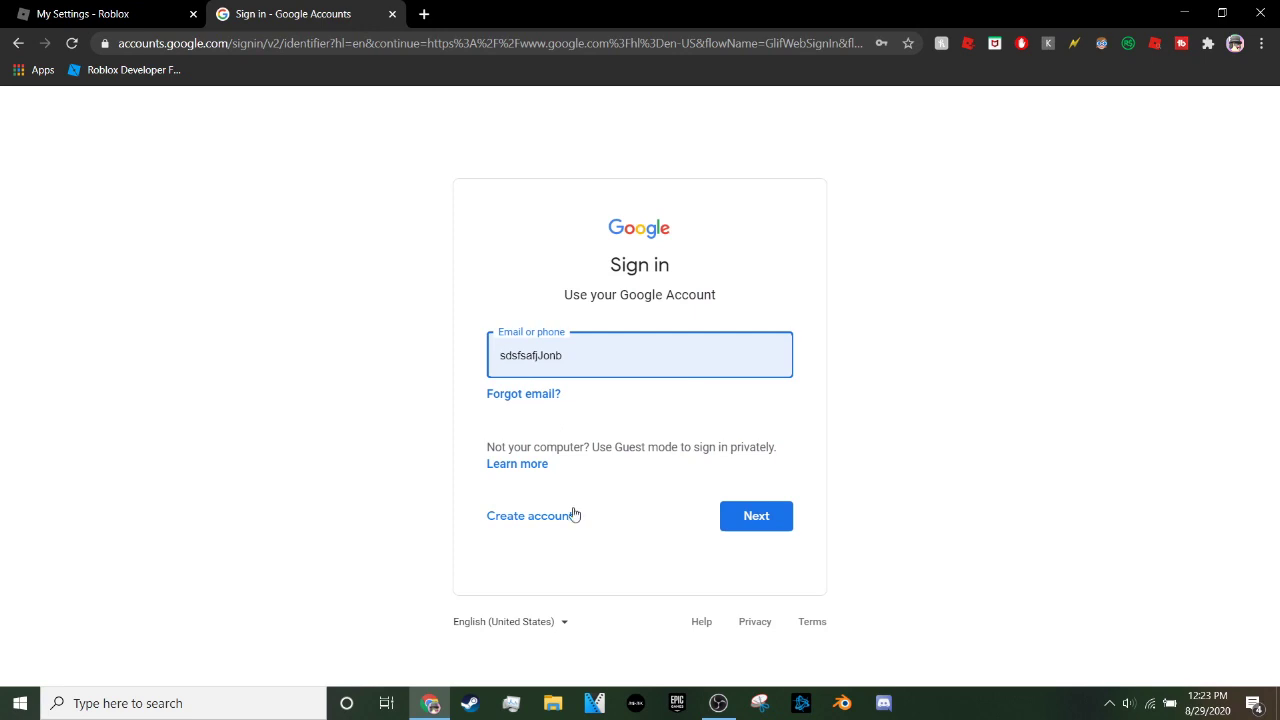
click(551, 515)
click(548, 562)
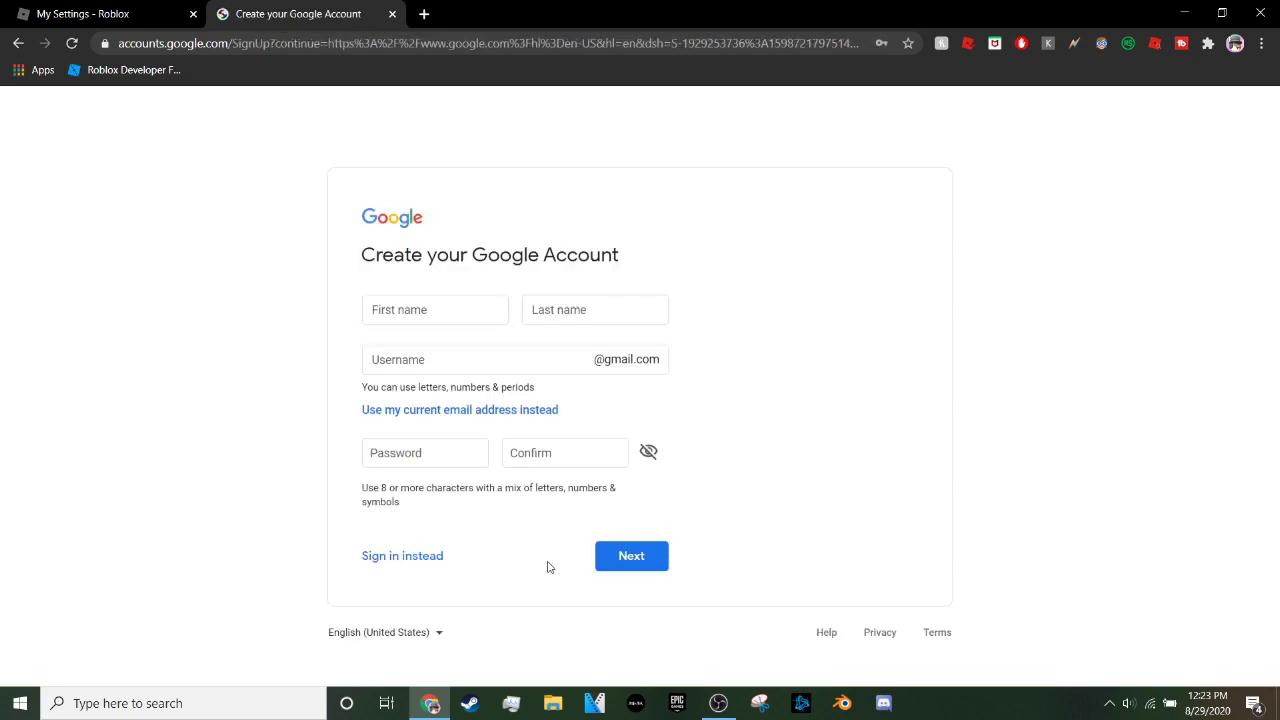
Enter a first and last name and combine them into the Gmail username
click(472, 301)
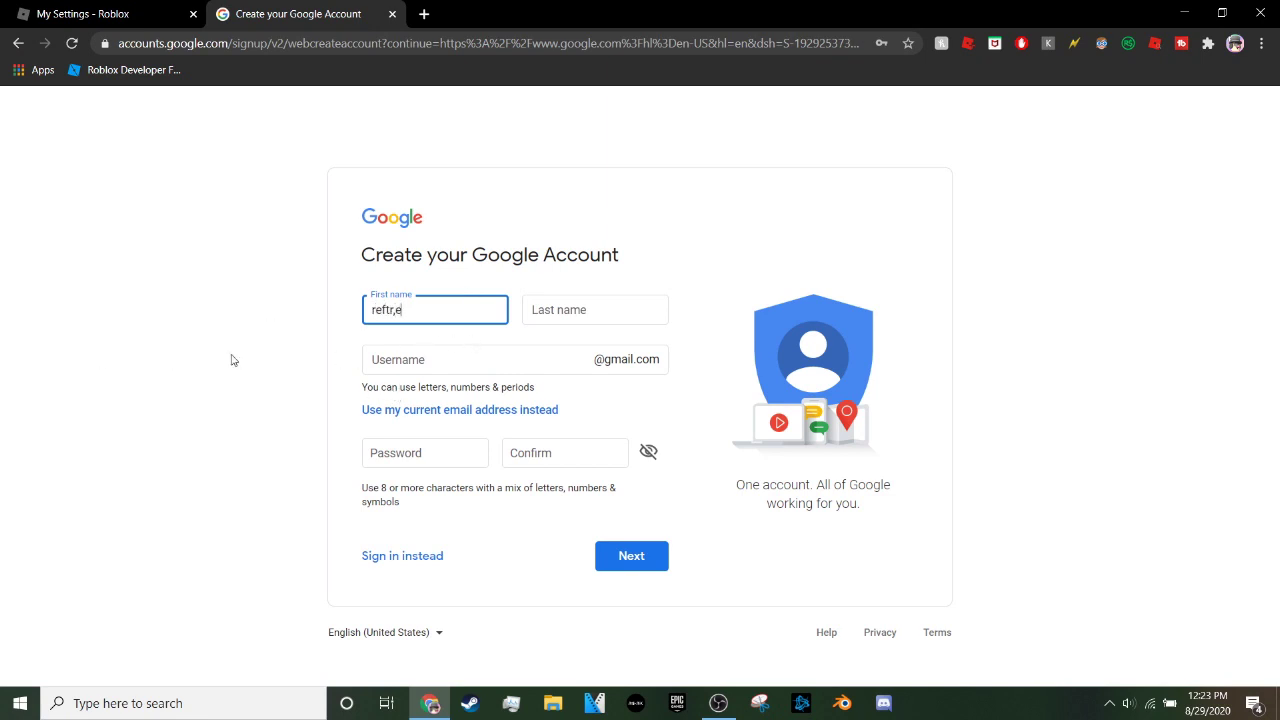
text(reftrr)
click(574, 316)
text(trawtrr)
double_click(386, 310)
right_click(388, 310)
click(410, 381)
click(419, 365)
key(ctrl+v)
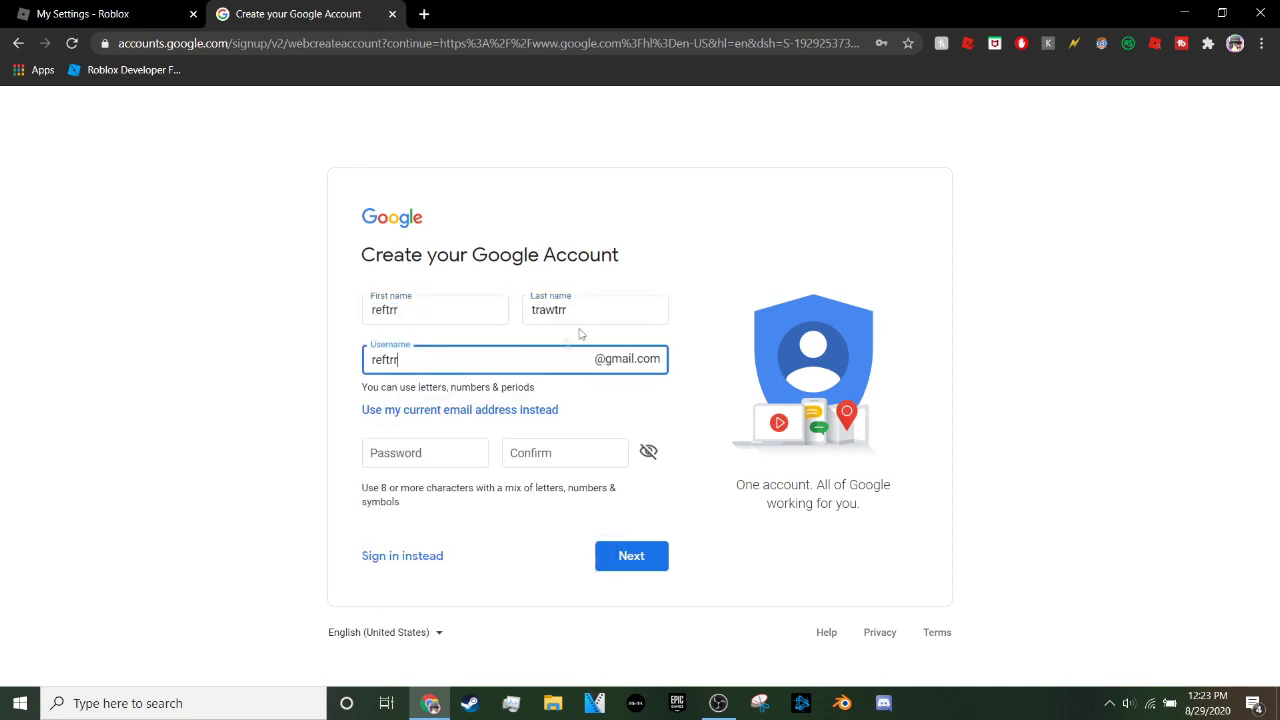
double_click(540, 290)
right_click(552, 282)
click(587, 339)
click(432, 338)
key(ctrl+v)
click(527, 401)
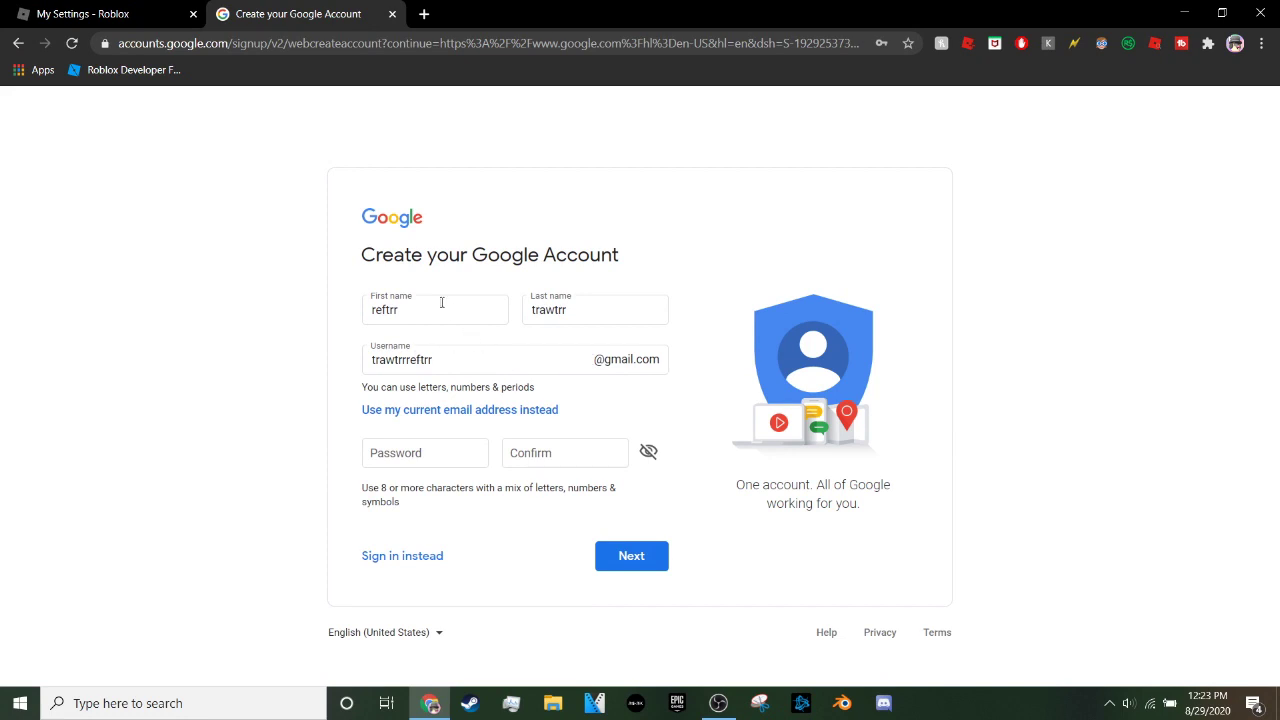
drag(483, 317, 373, 302)
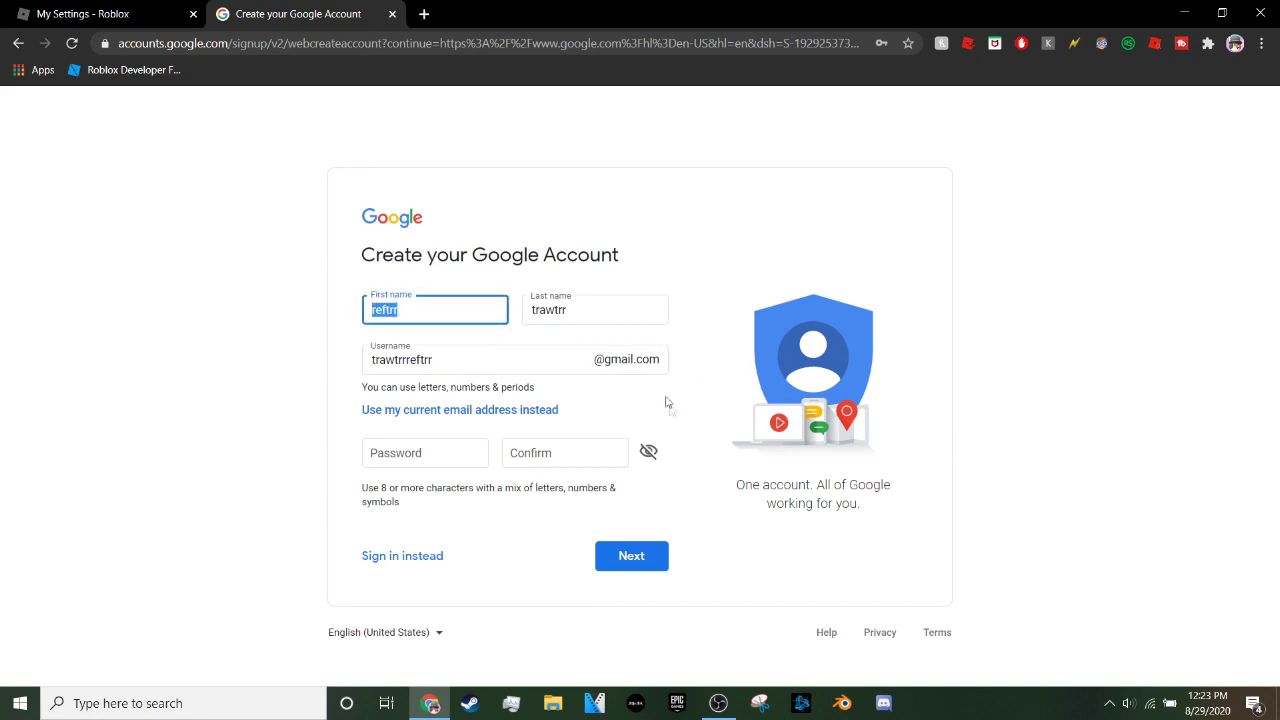
Fill the password and confirmation from Chrome's saved passwords and submit the form
click(448, 455)
click(703, 500)
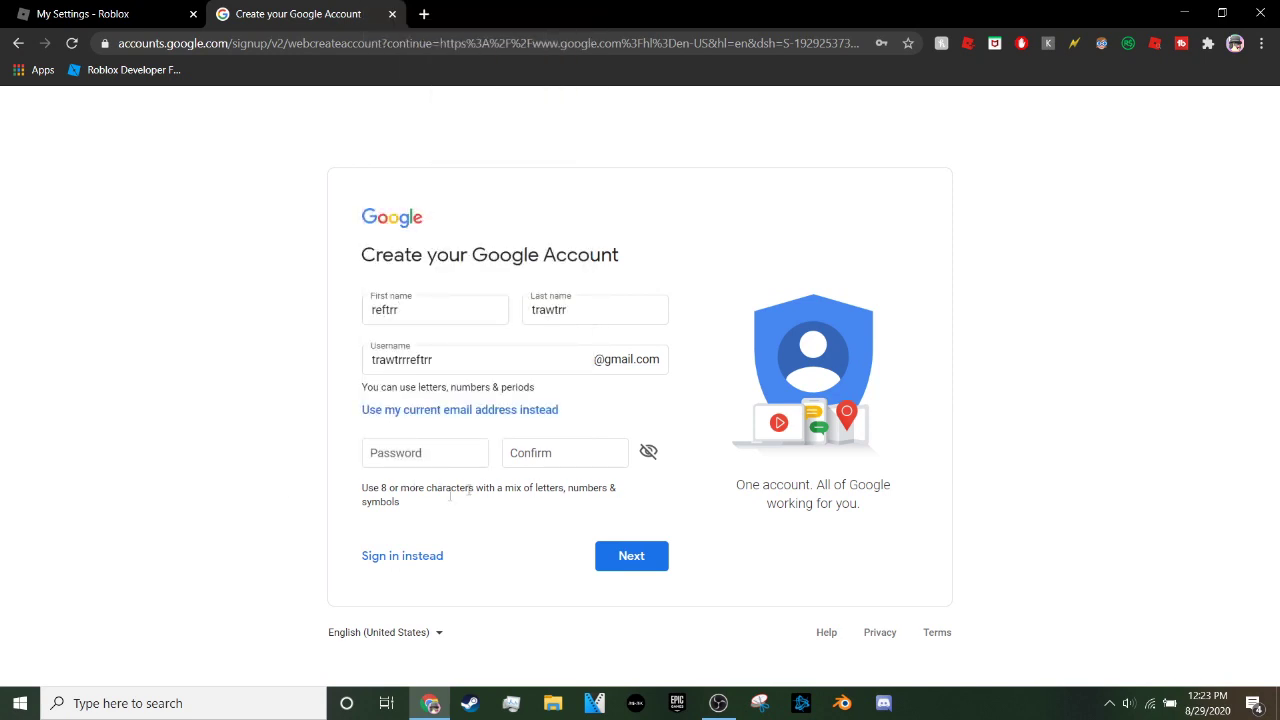
click(405, 455)
click(470, 20)
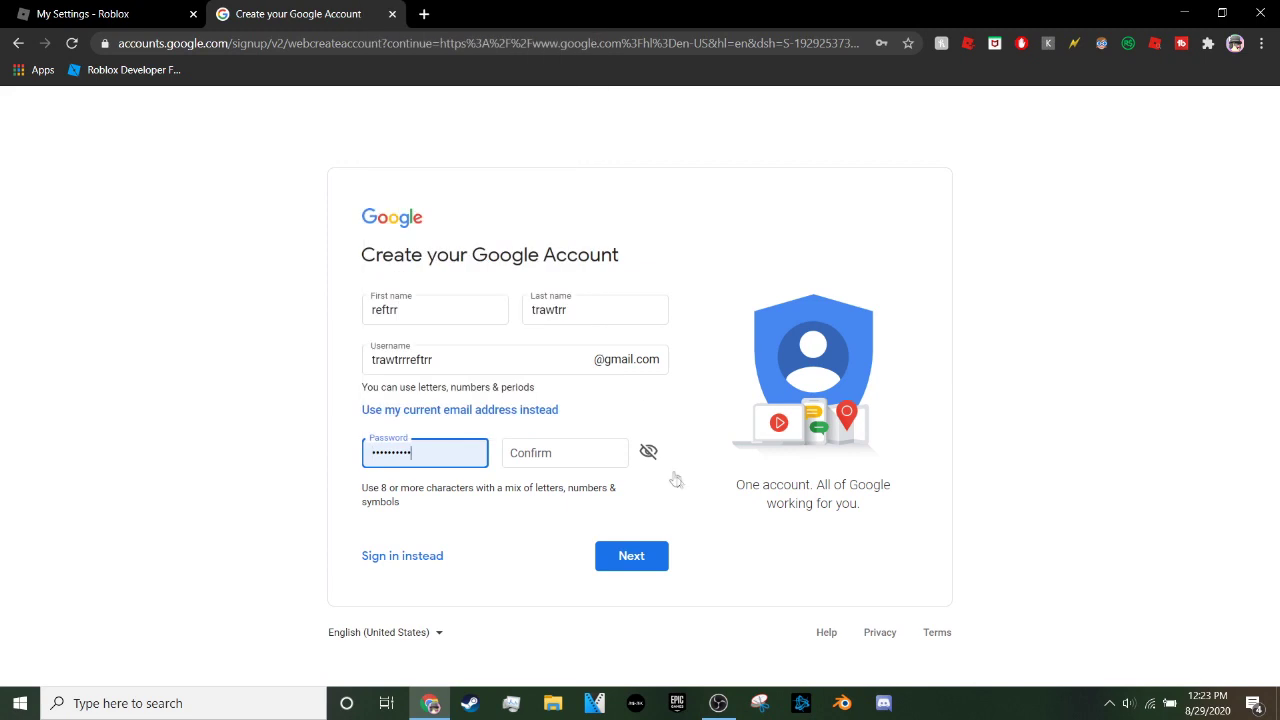
click(561, 457)
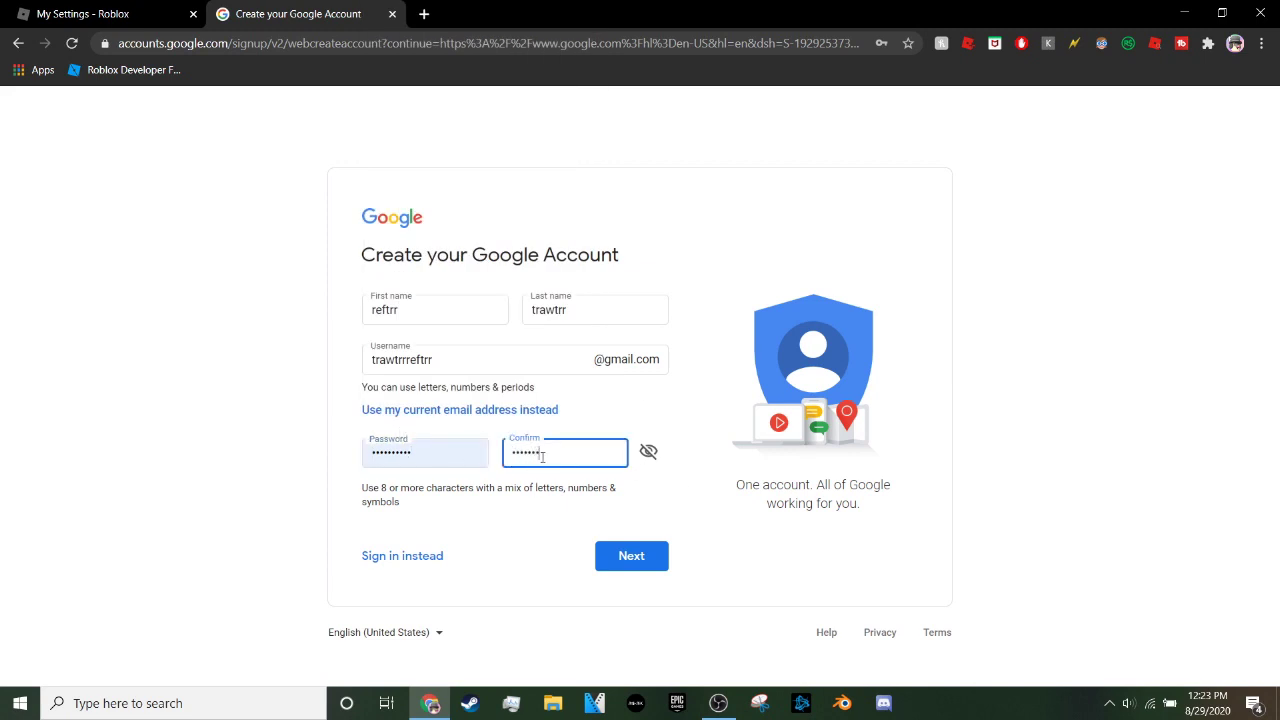
click(648, 557)
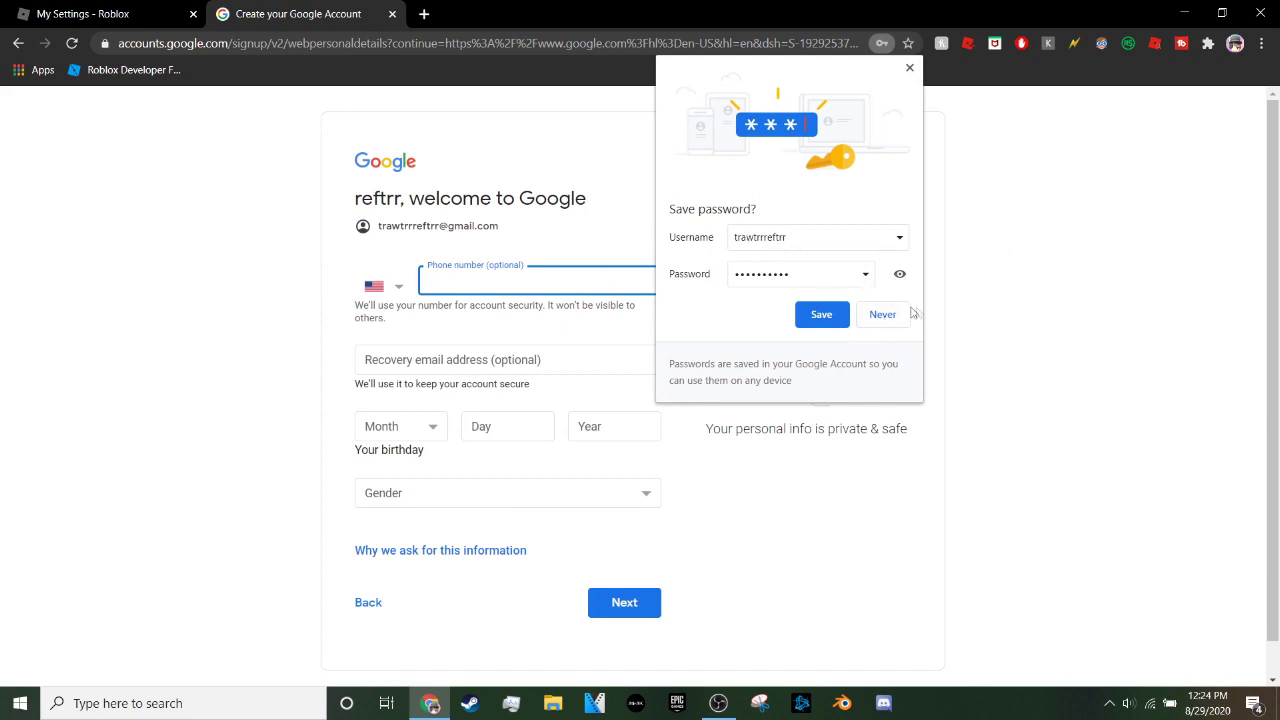
Enter the birthday June 3, 2000 and gender Male, then continue
click(893, 314)
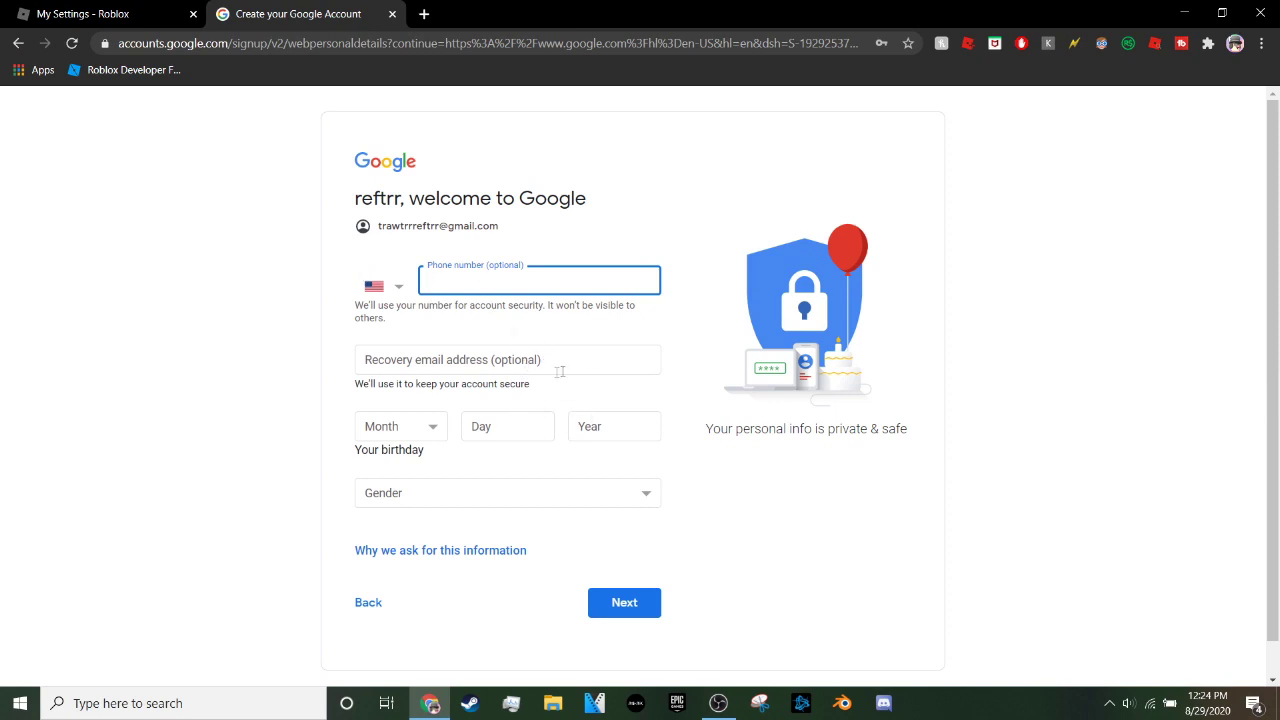
click(421, 428)
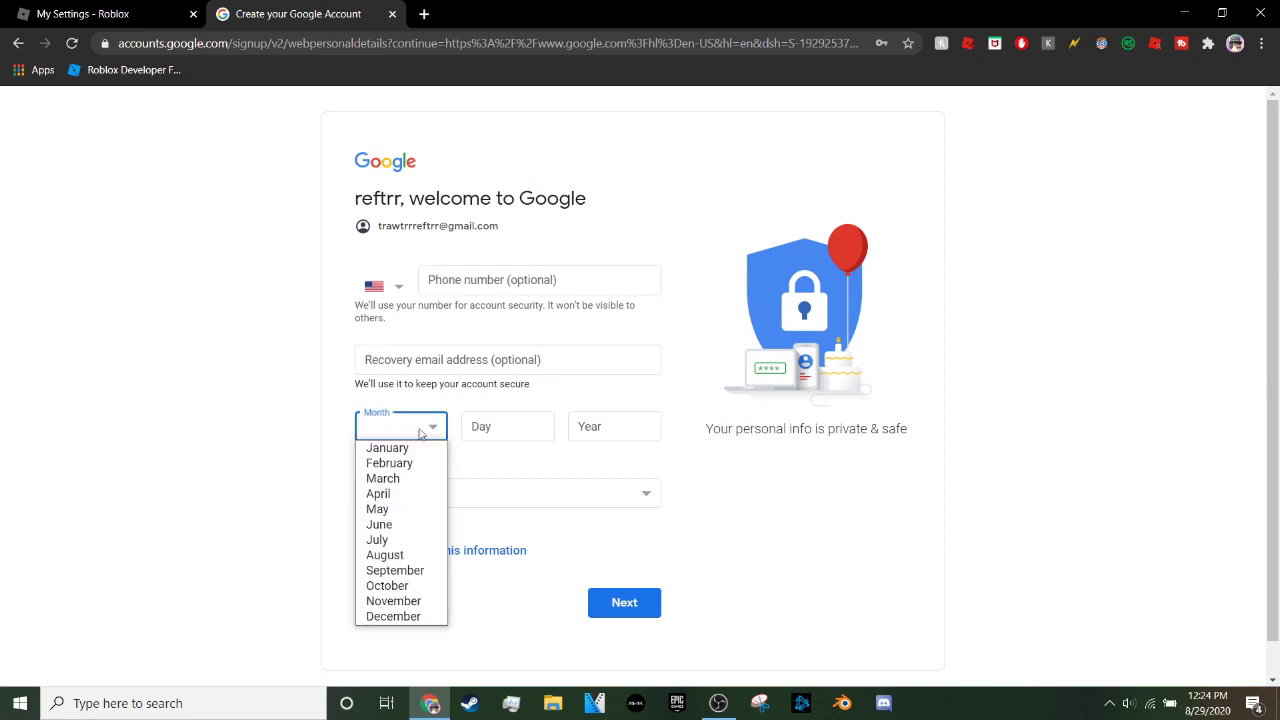
click(385, 527)
key(Tab)
text(1)
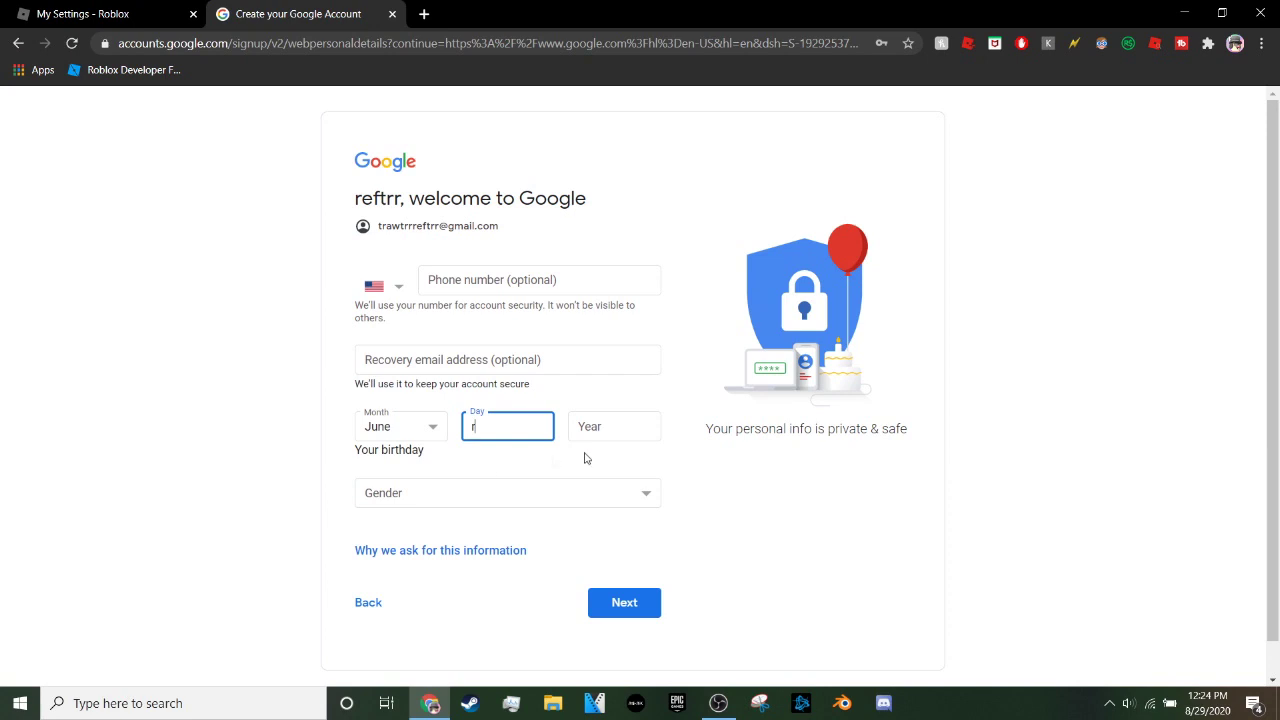
click(609, 427)
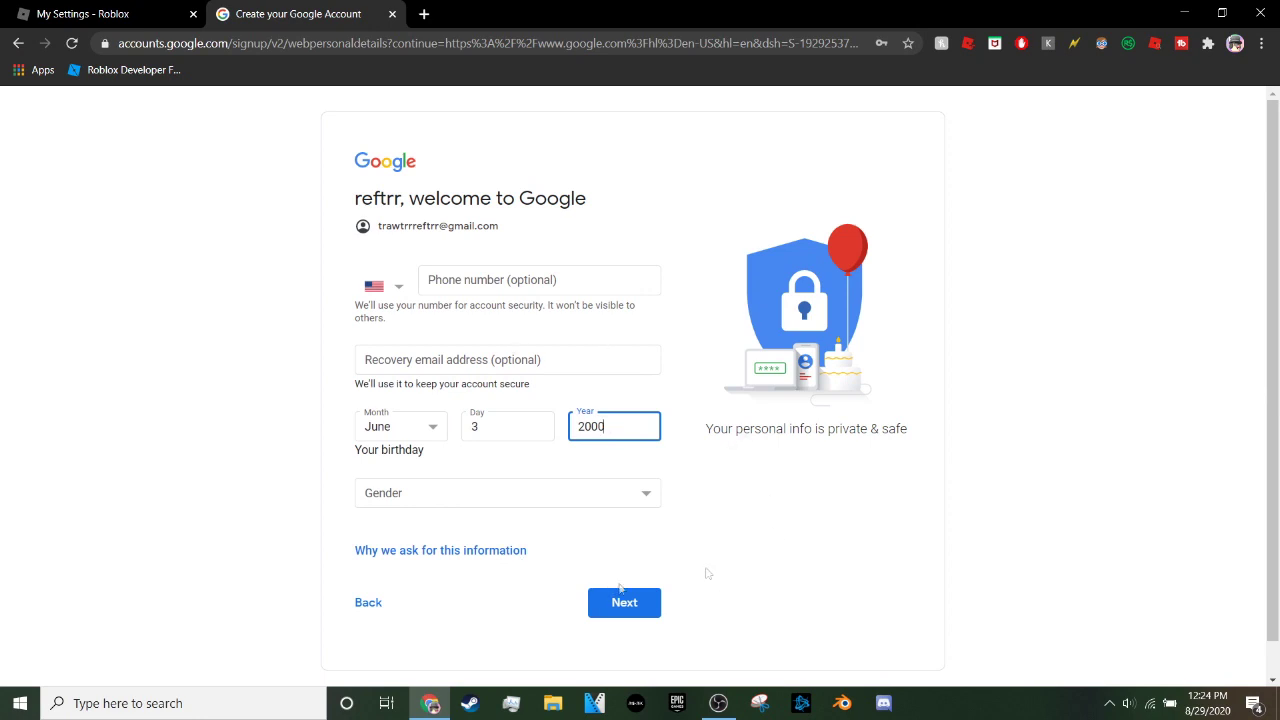
click(535, 490)
click(485, 532)
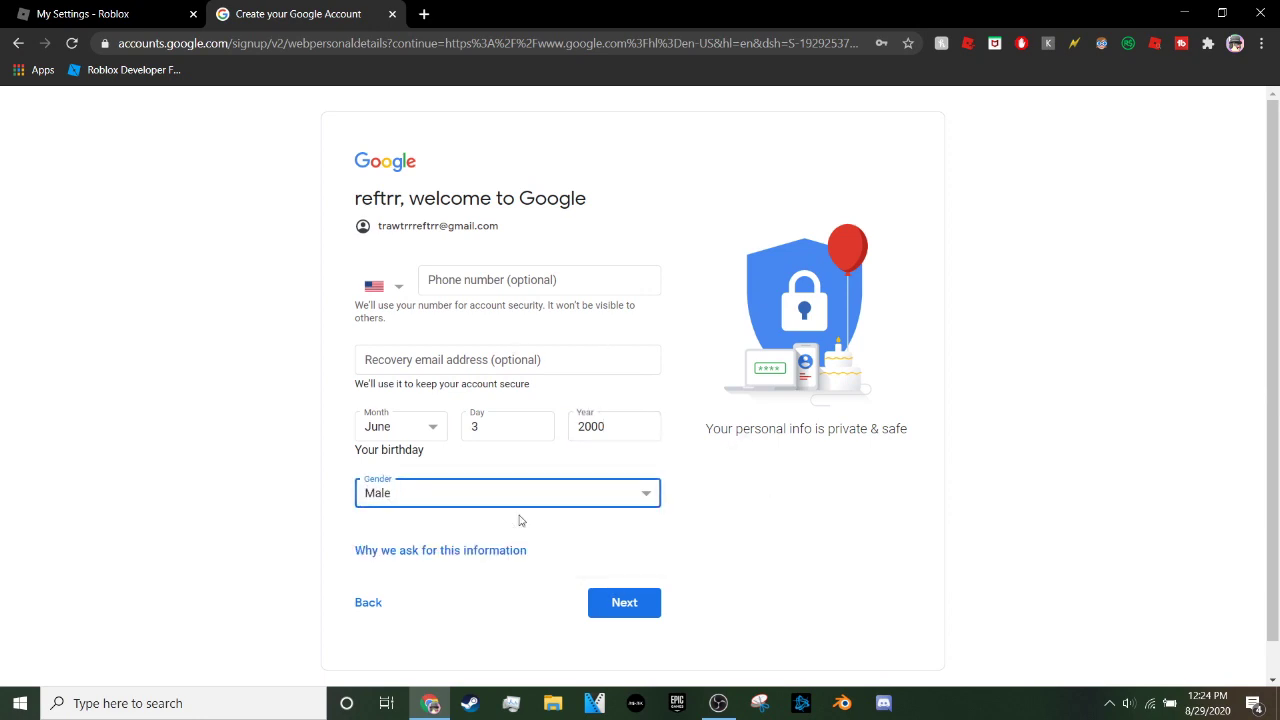
click(464, 501)
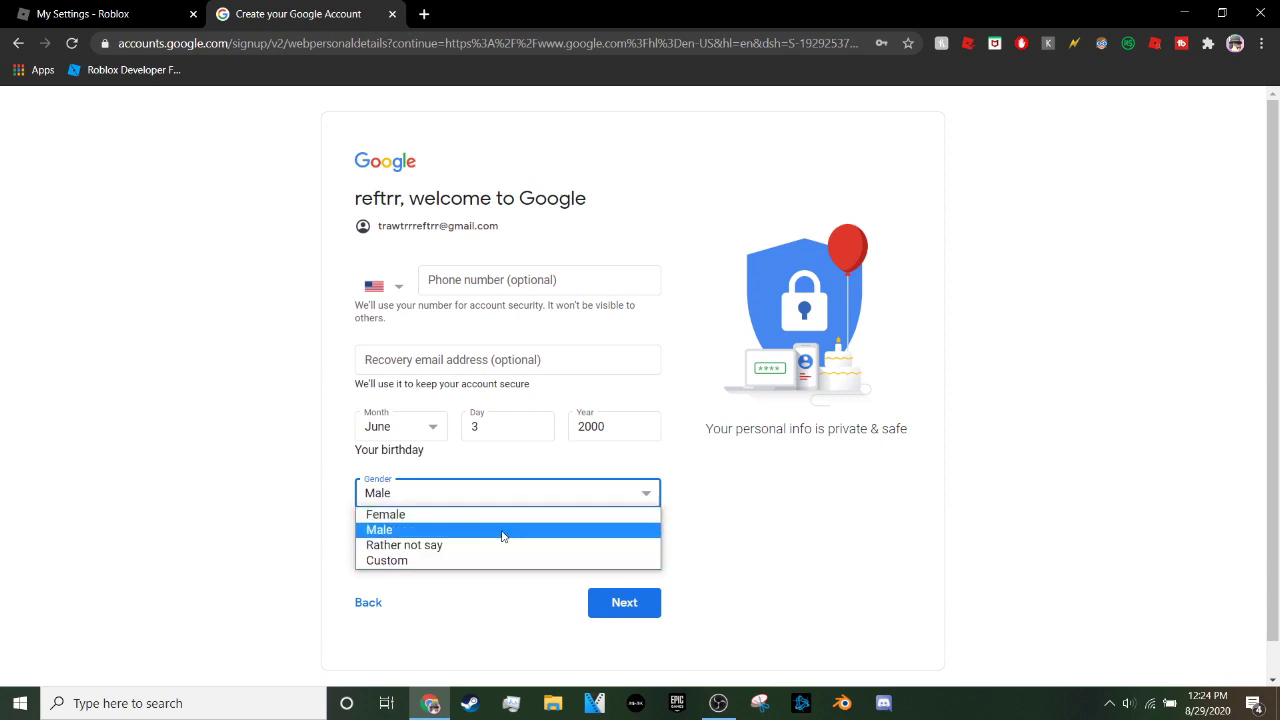
click(697, 591)
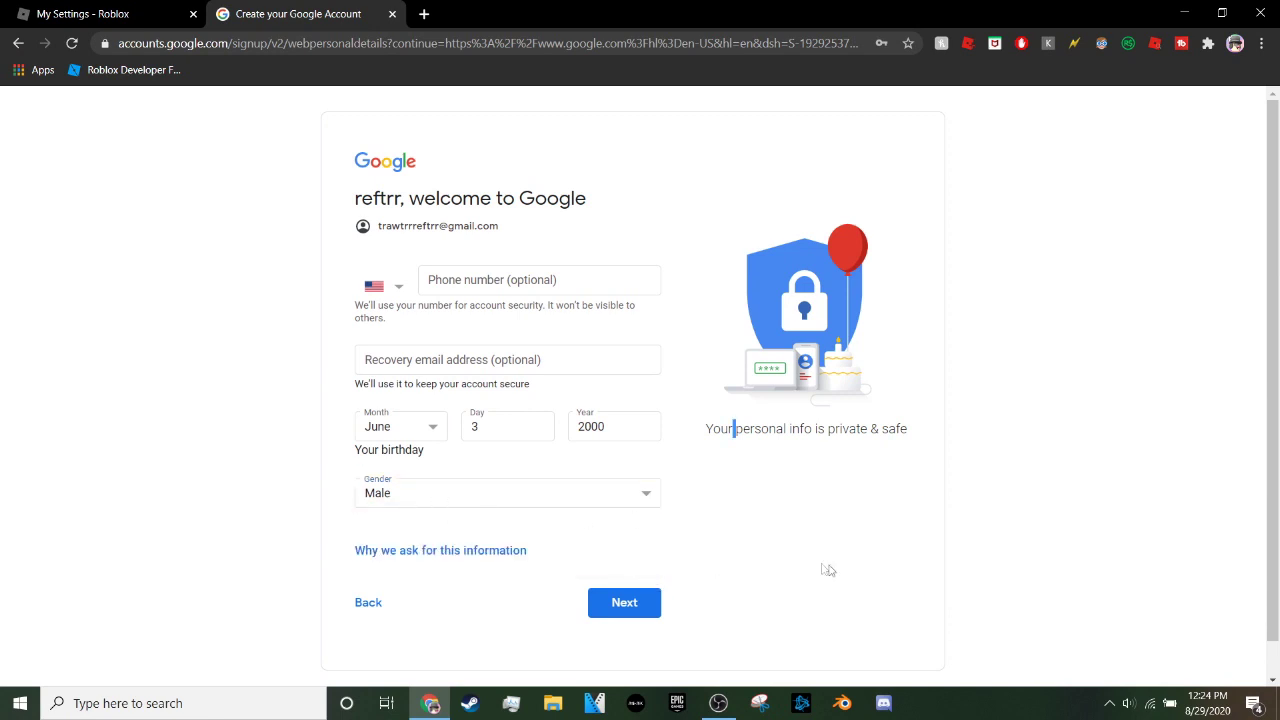
click(654, 603)
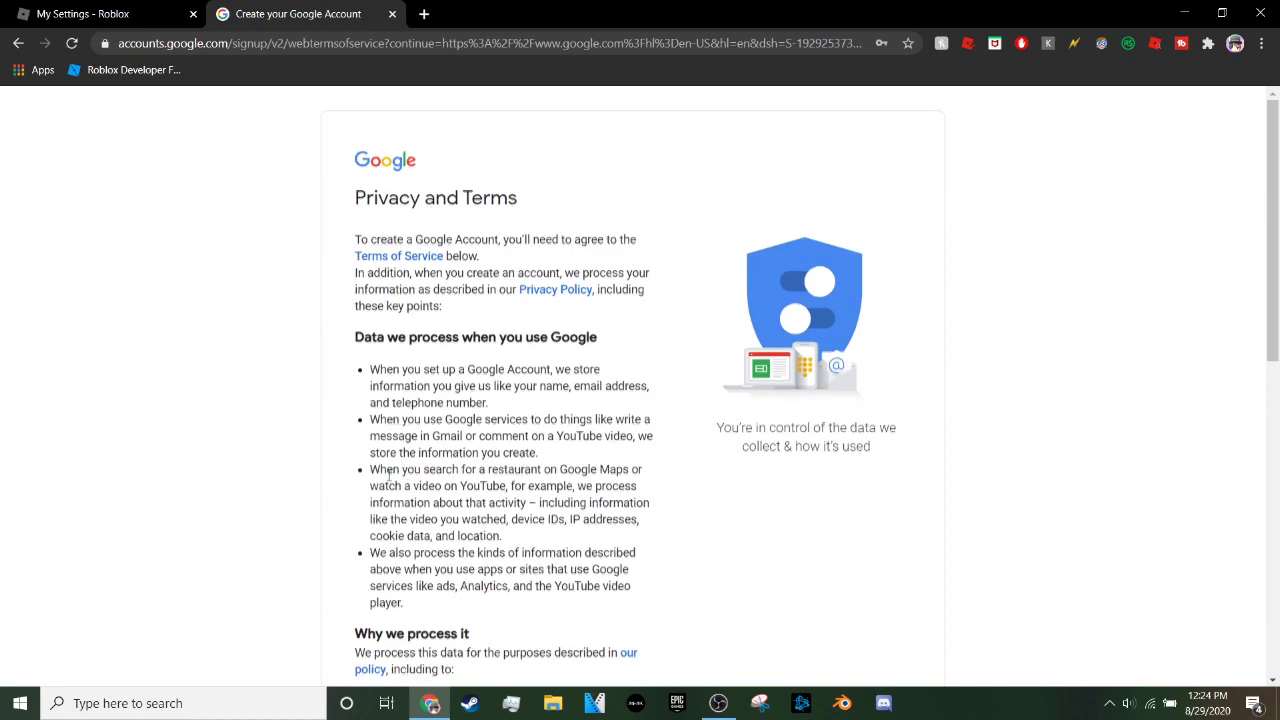
Scroll through and accept Google's Privacy and Terms to create the account
scroll(392, 475, down, 8)
scroll(435, 470, up, 7)
scroll(420, 450, up, 1)
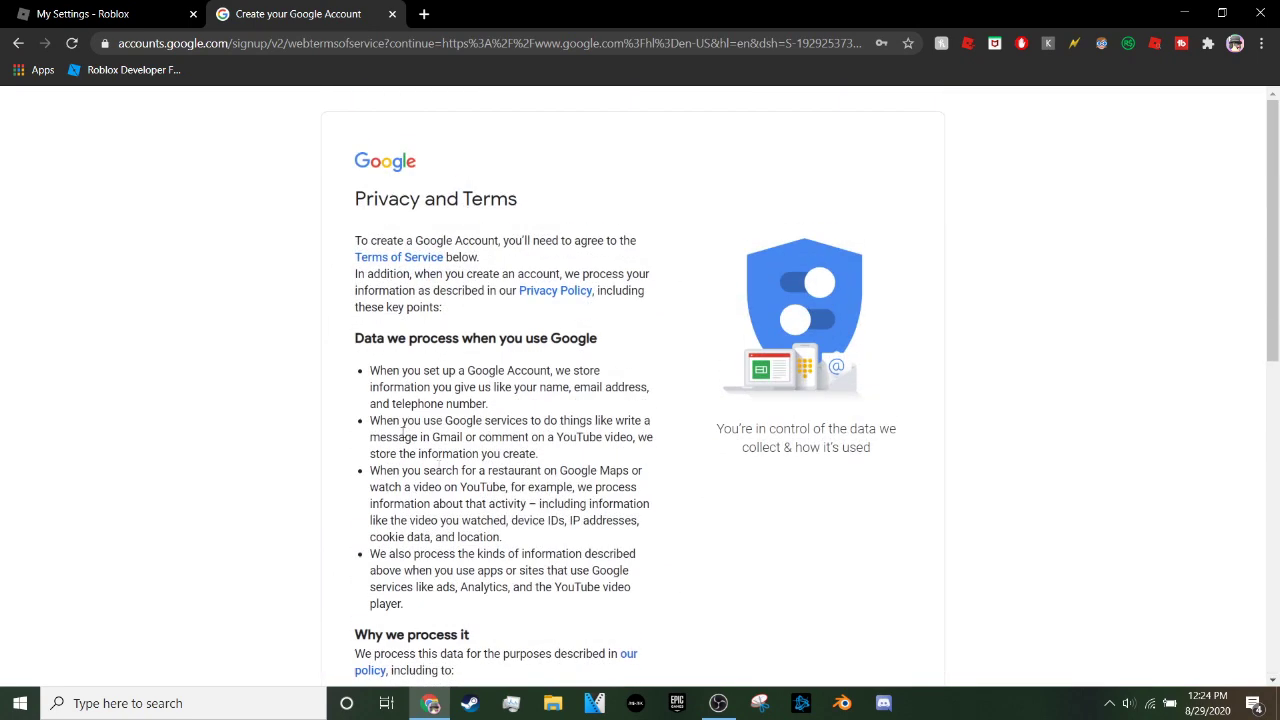
drag(367, 377, 648, 624)
click(680, 631)
scroll(687, 630, down, 4)
scroll(687, 630, down, 3)
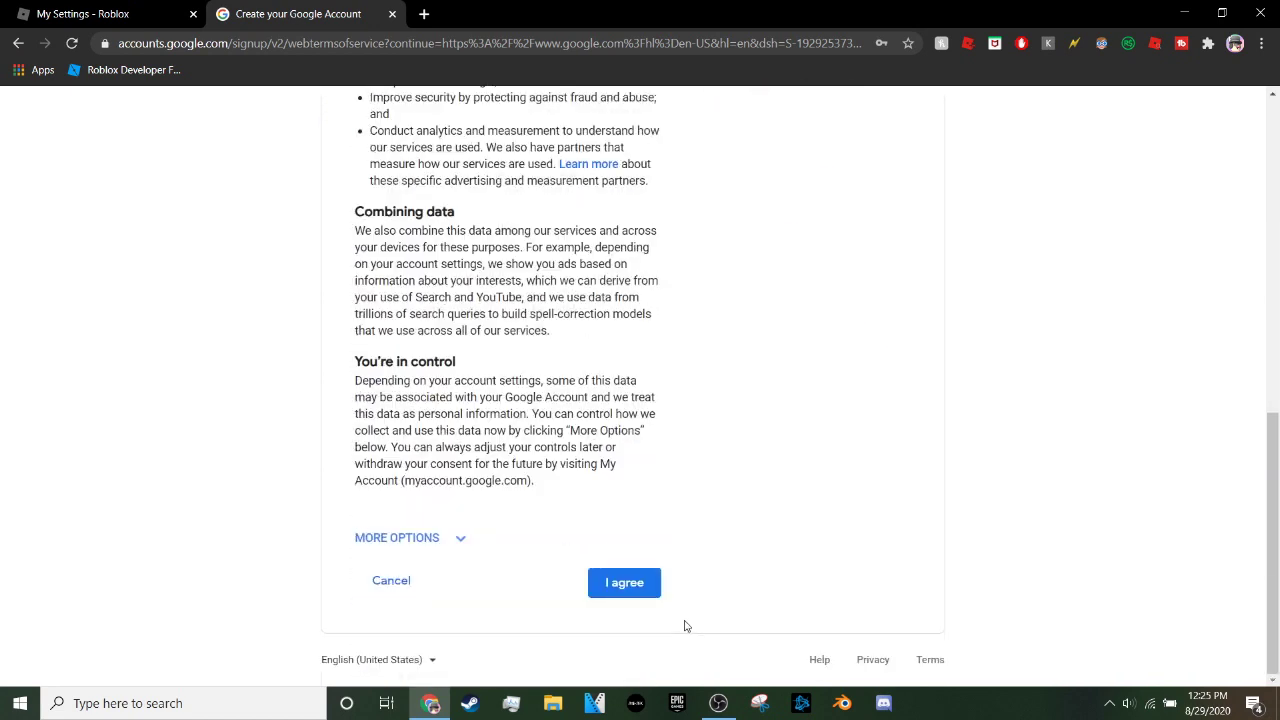
click(622, 590)
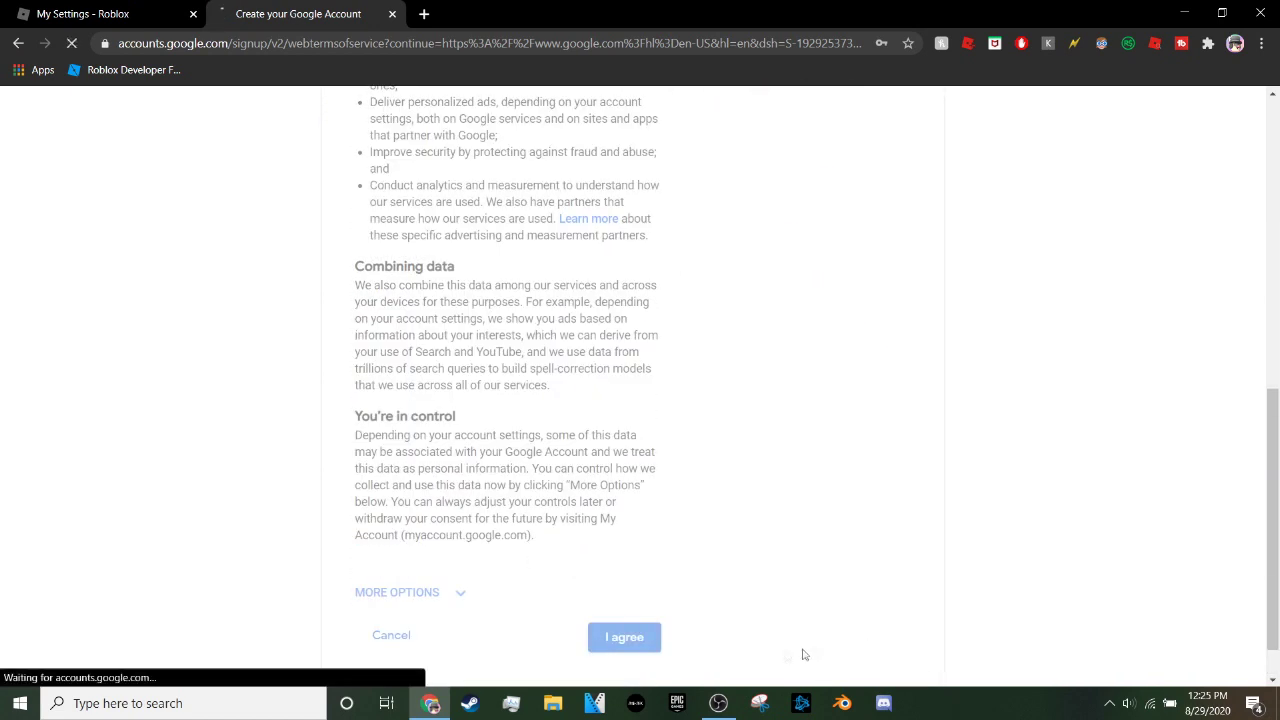
Check the new account's address, then open Roblox's Add Parent's Email dialog
click(1245, 125)
drag(1182, 264, 1012, 258)
click(412, 162)
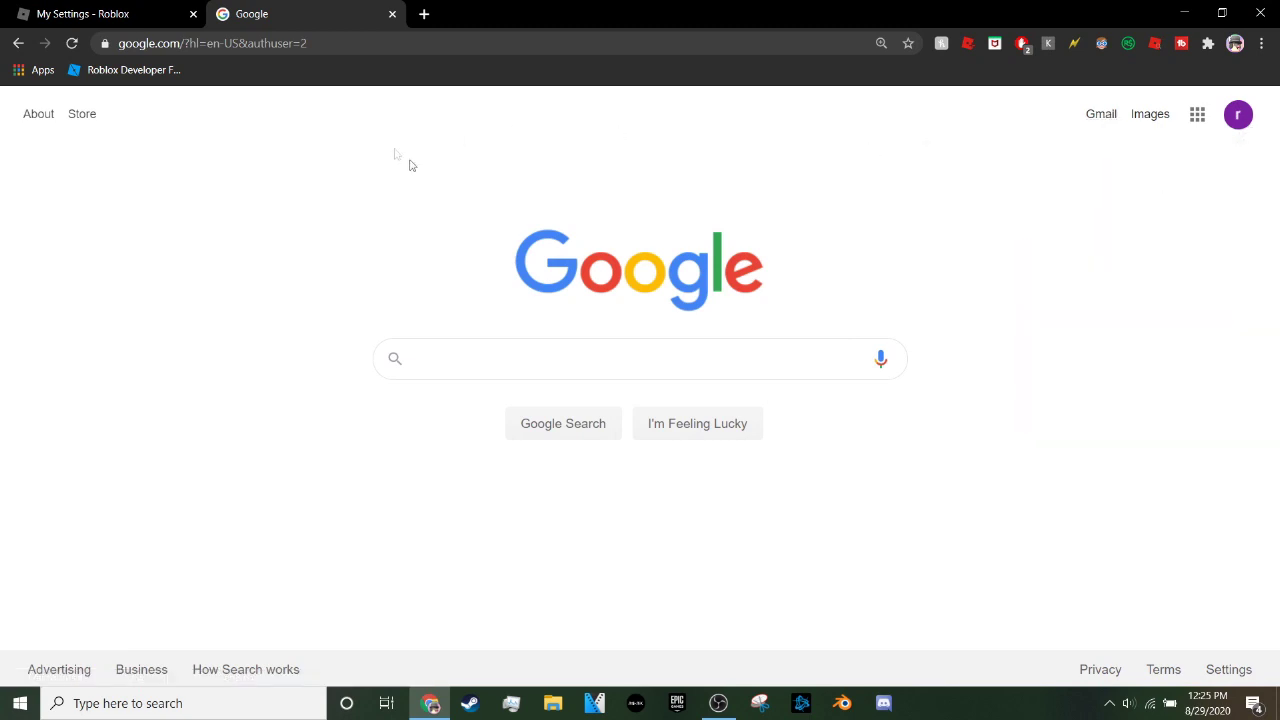
click(76, 12)
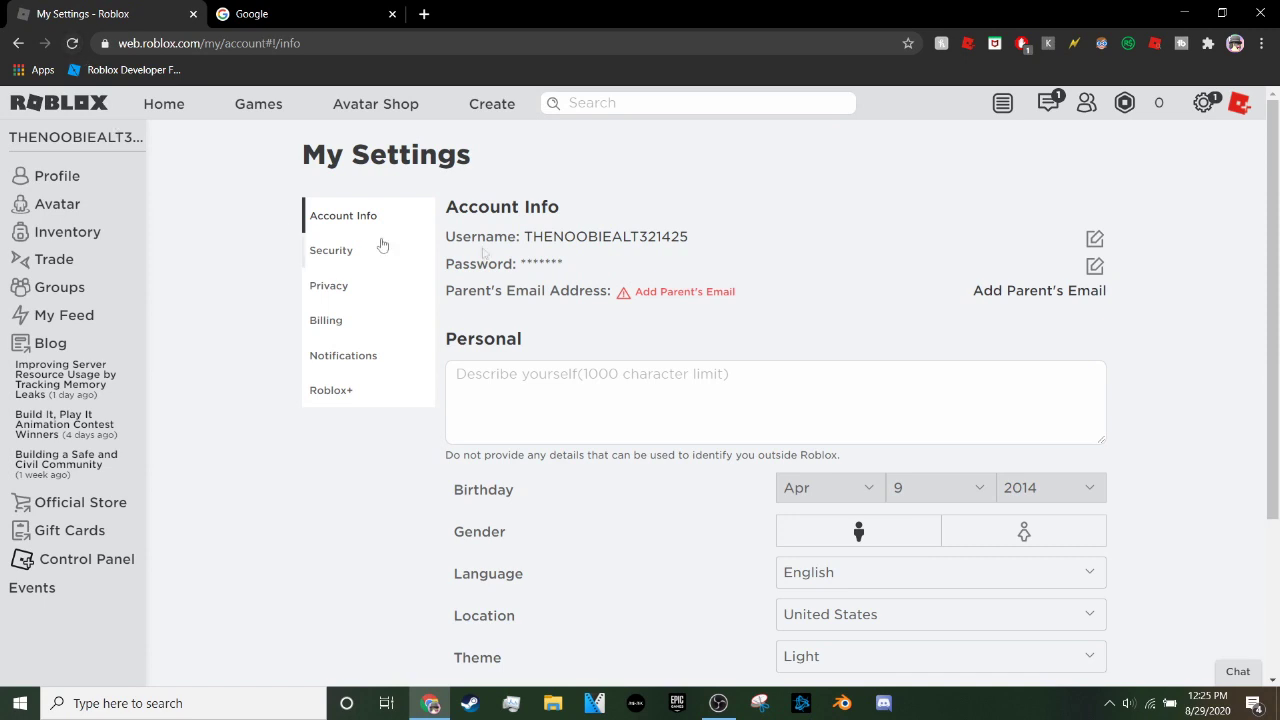
click(1034, 295)
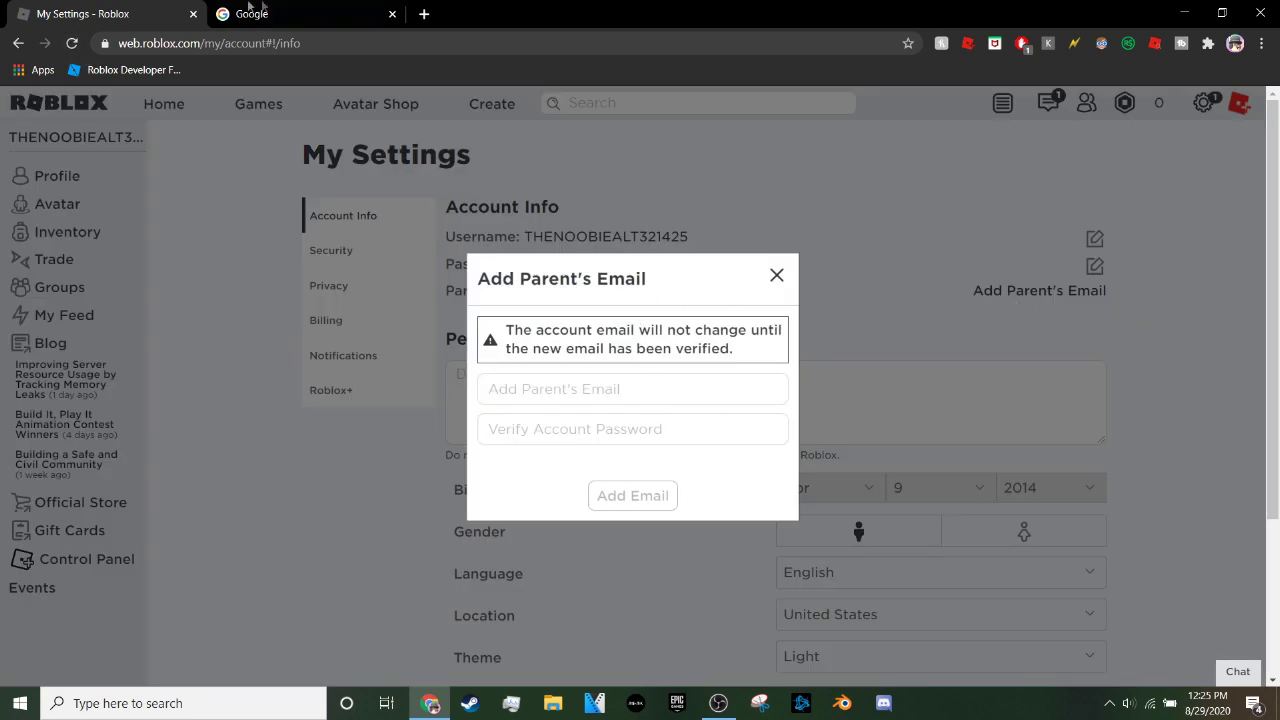
click(220, 12)
click(1240, 118)
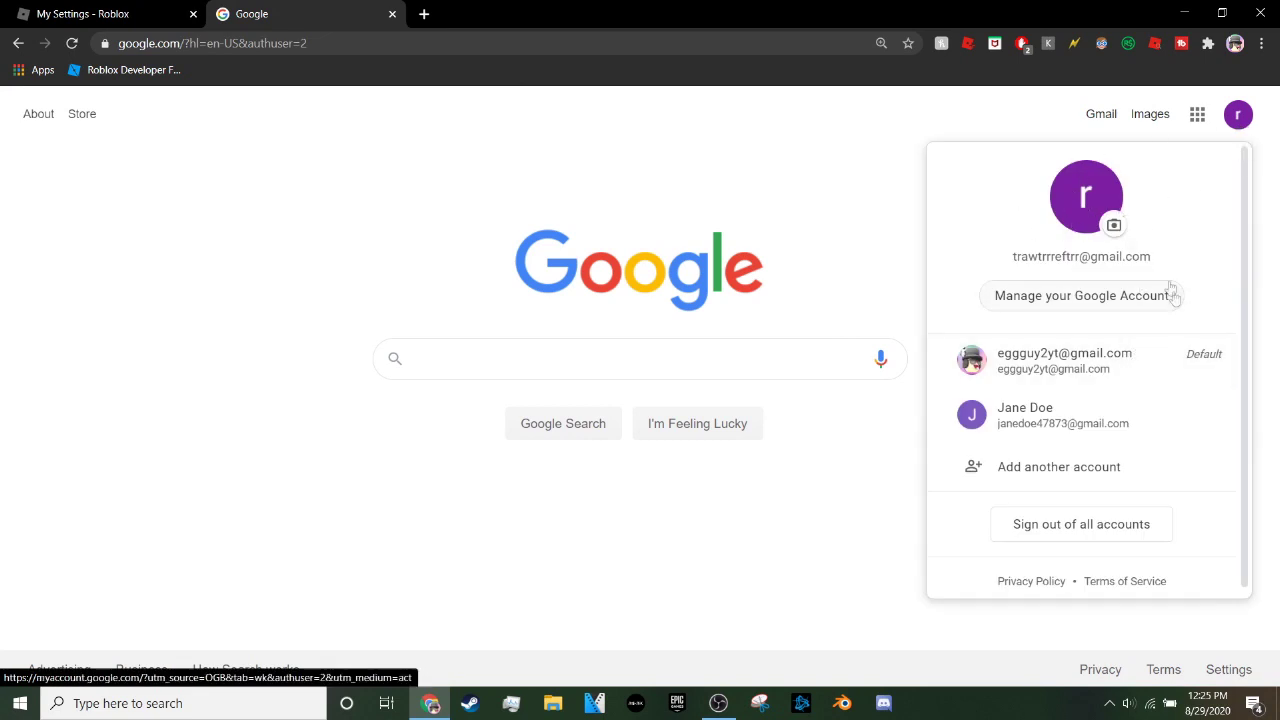
drag(1016, 262, 1153, 252)
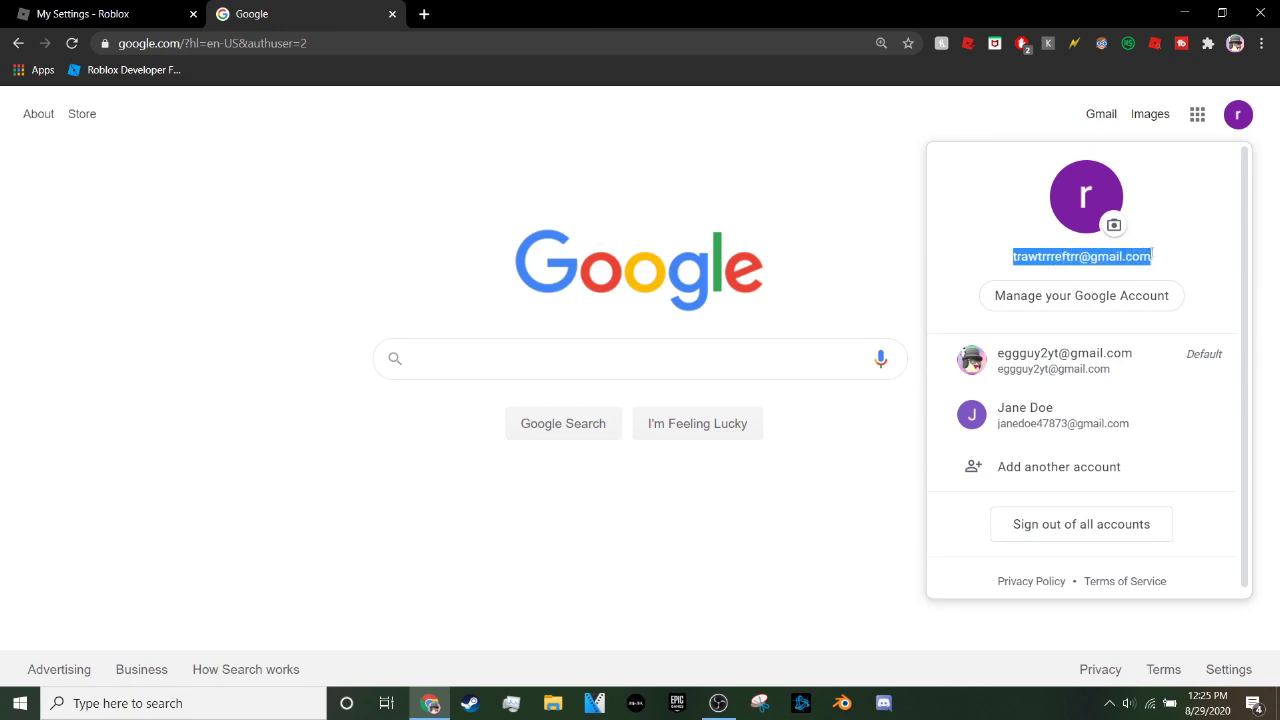
right_click(1143, 257)
click(1137, 270)
click(10, 13)
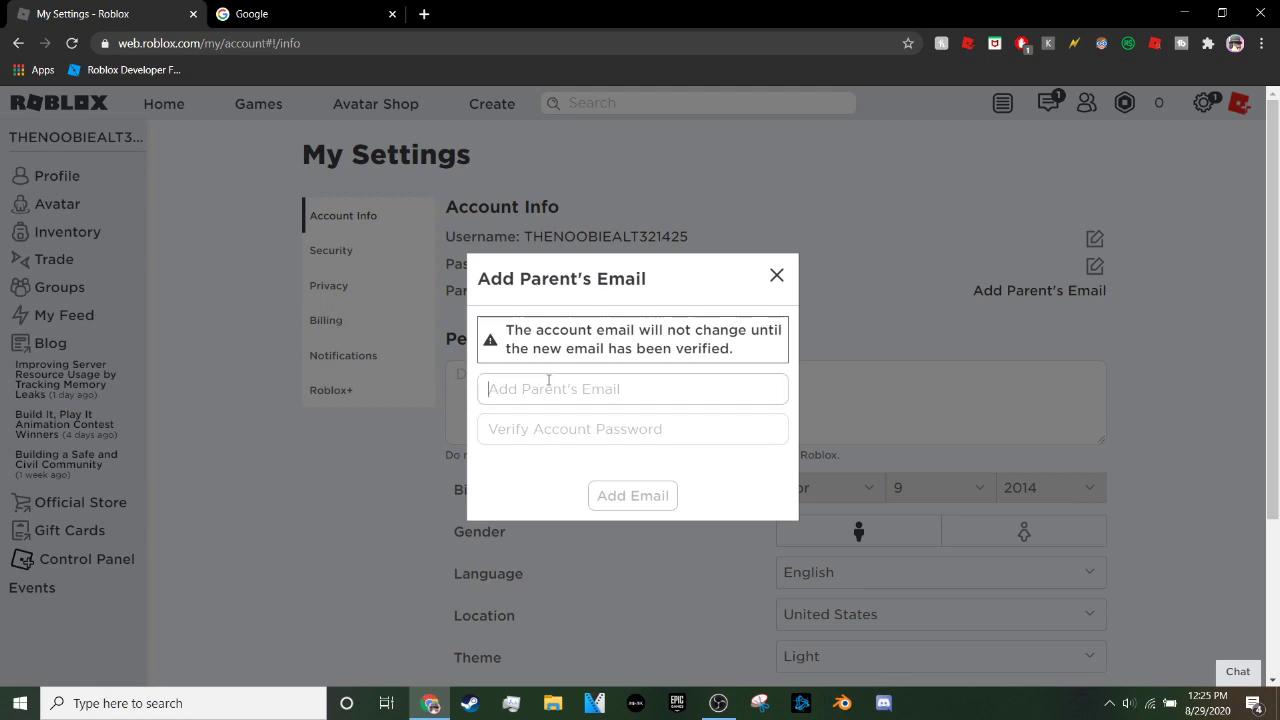
Paste the Gmail address and account password into Add Parent's Email and submit
key(ctrl+v)
right_click(590, 422)
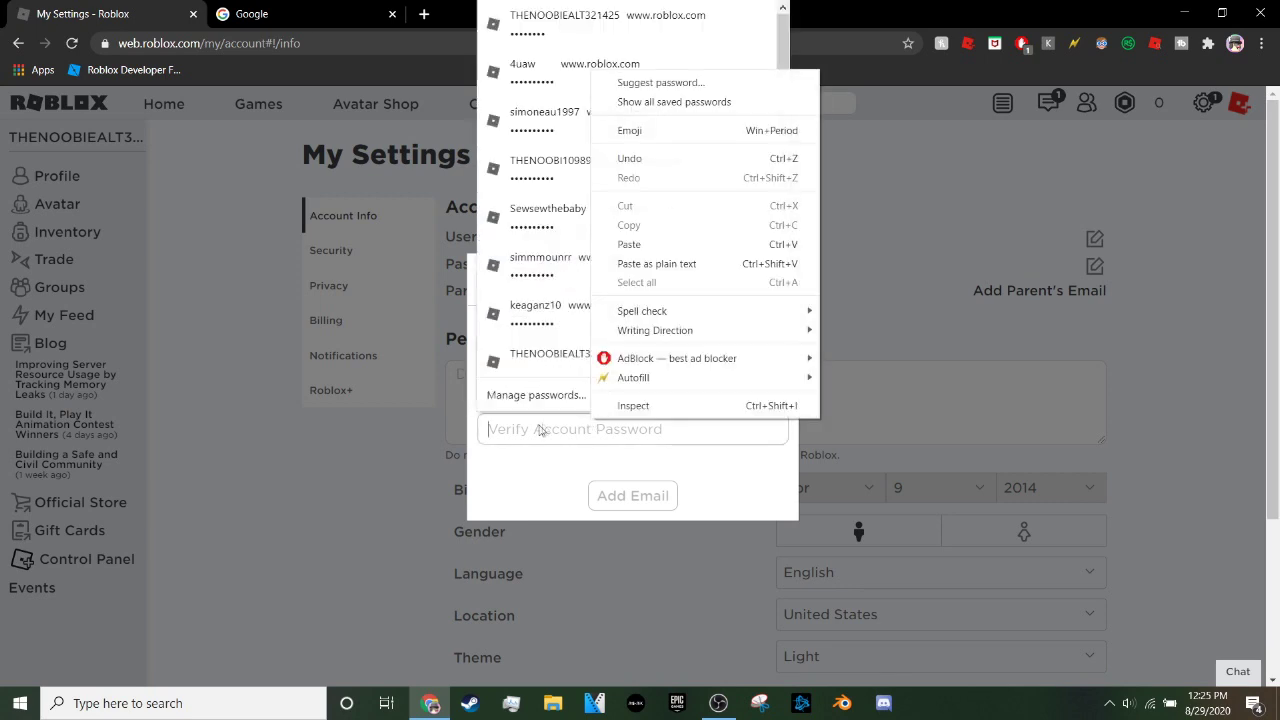
click(629, 244)
key(Return)
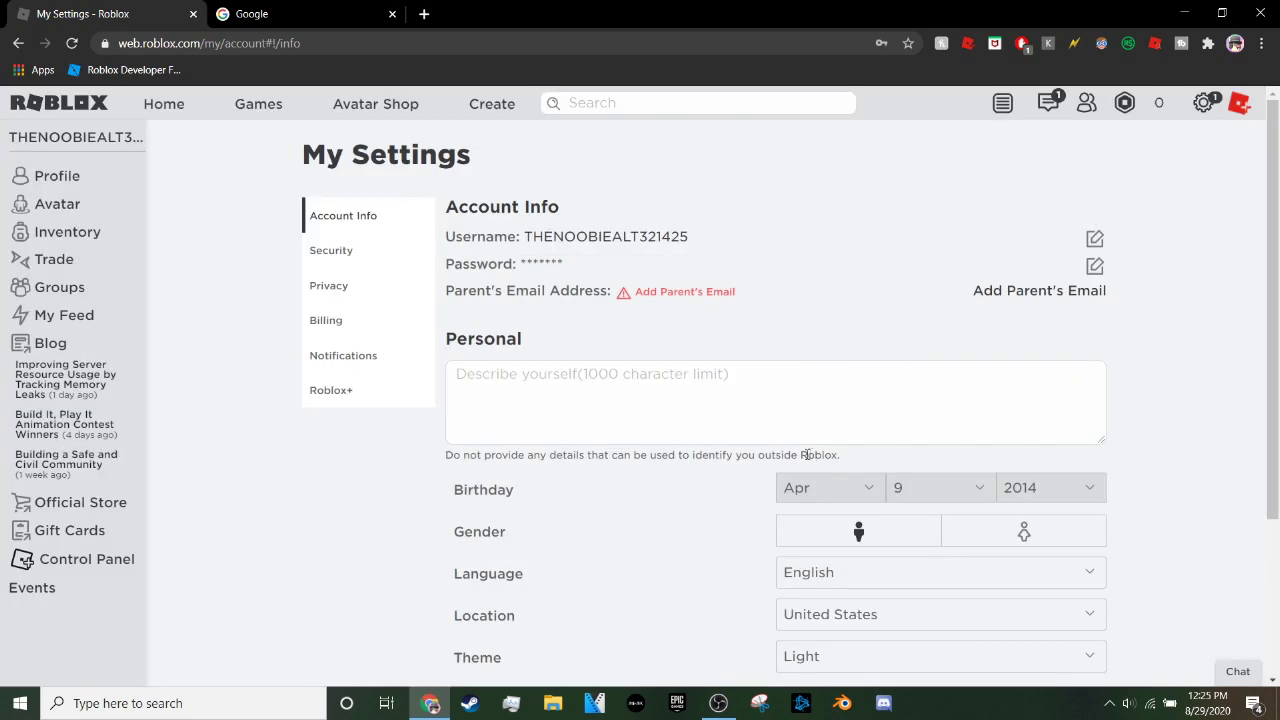
click(885, 318)
Re-enter the address and password and resubmit until it shows Pending verification
click(1115, 288)
click(651, 397)
key(ctrl+v)
click(636, 429)
key(ctrl+v)
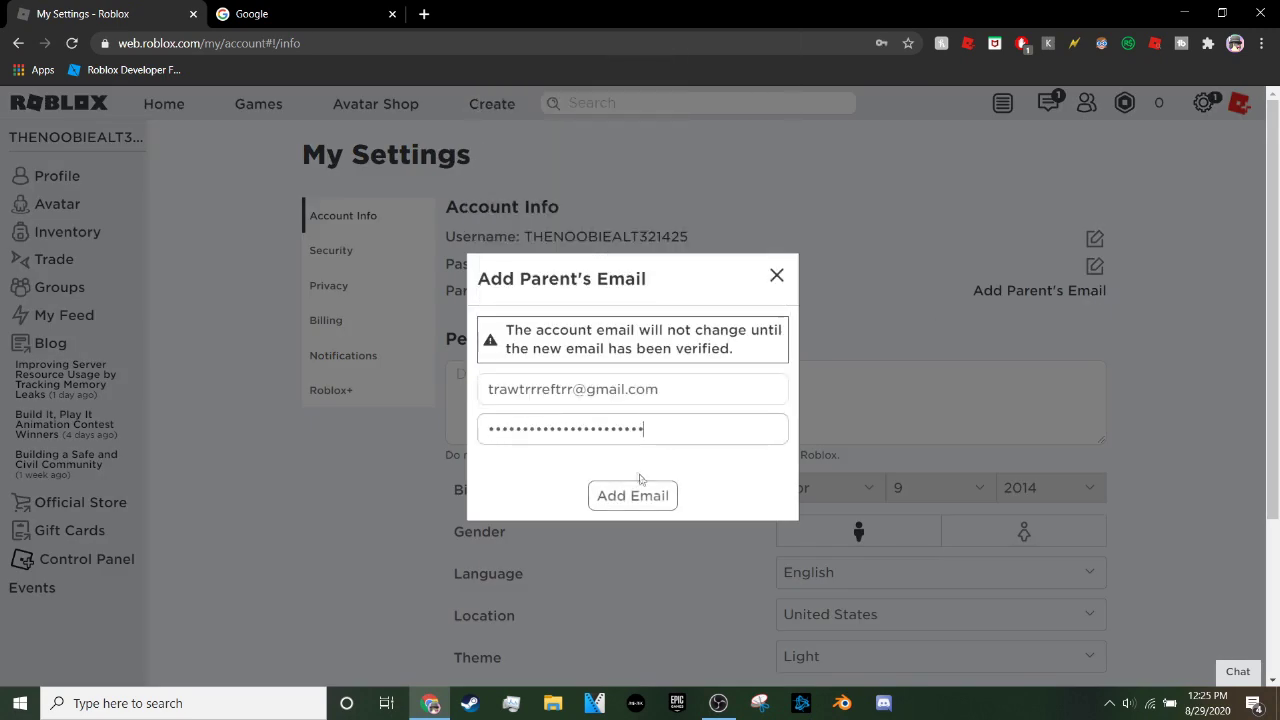
click(655, 508)
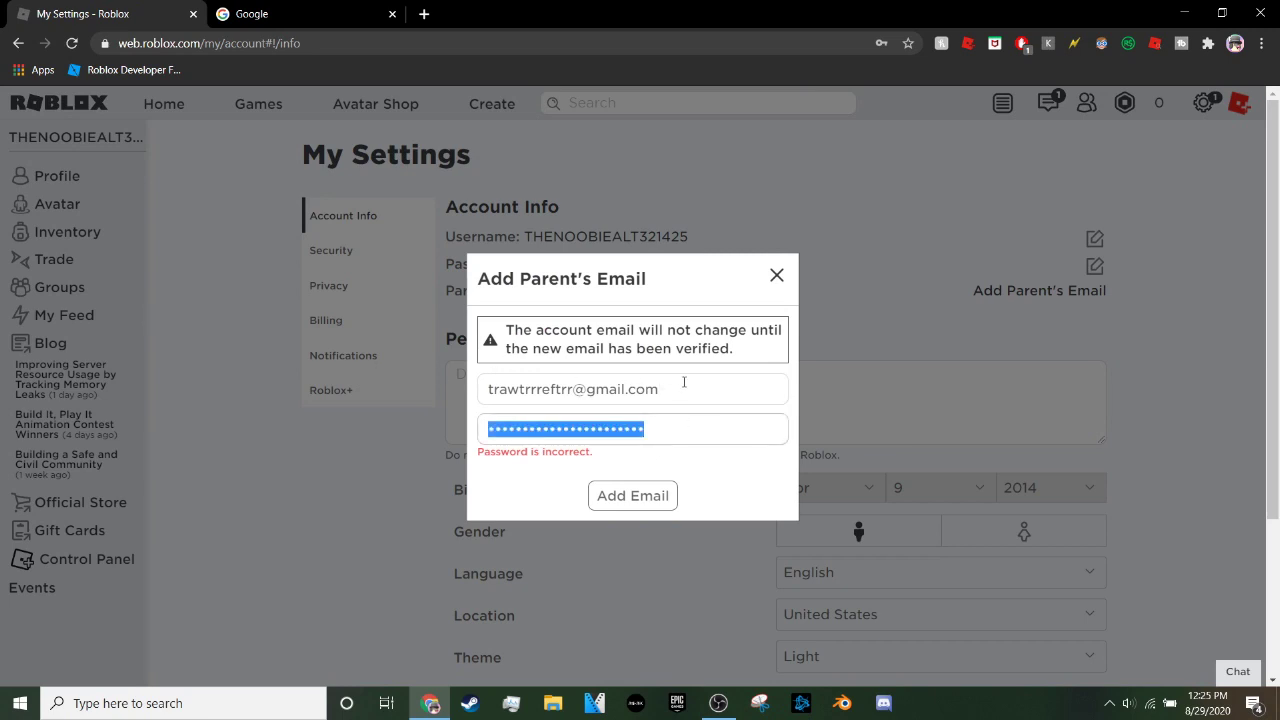
key(BackSpace)
click(1020, 362)
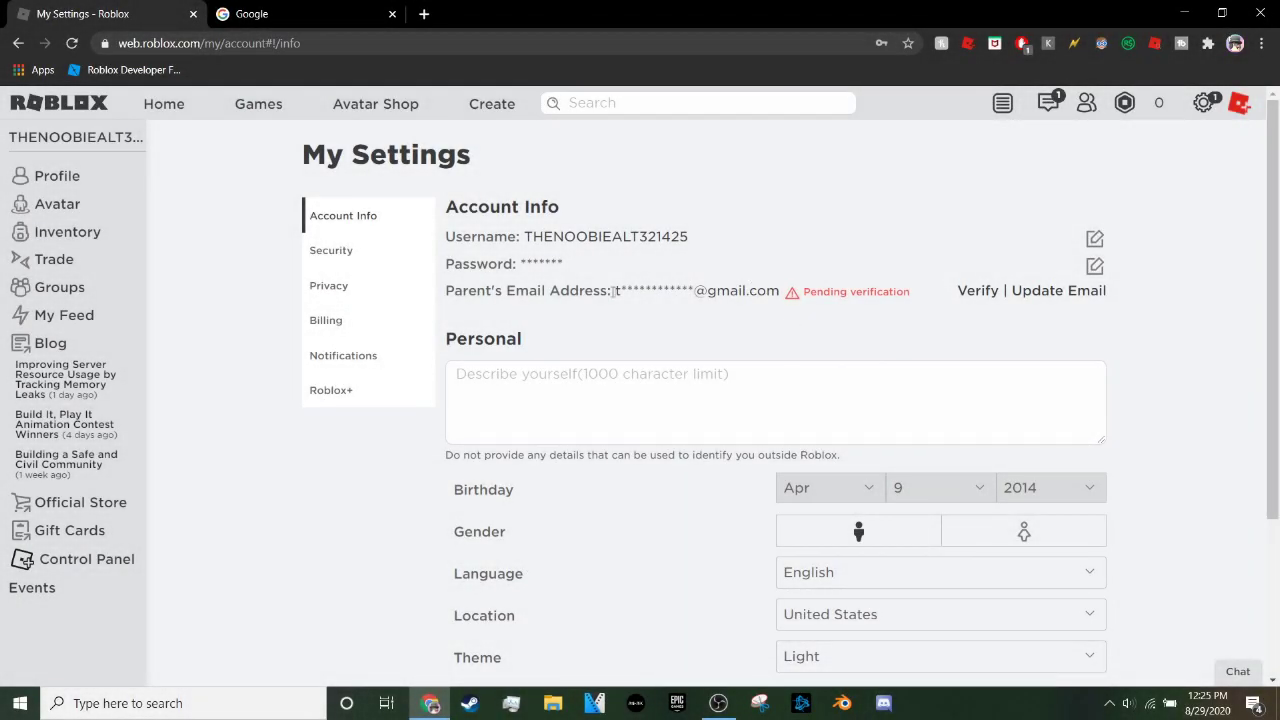
drag(616, 291, 780, 288)
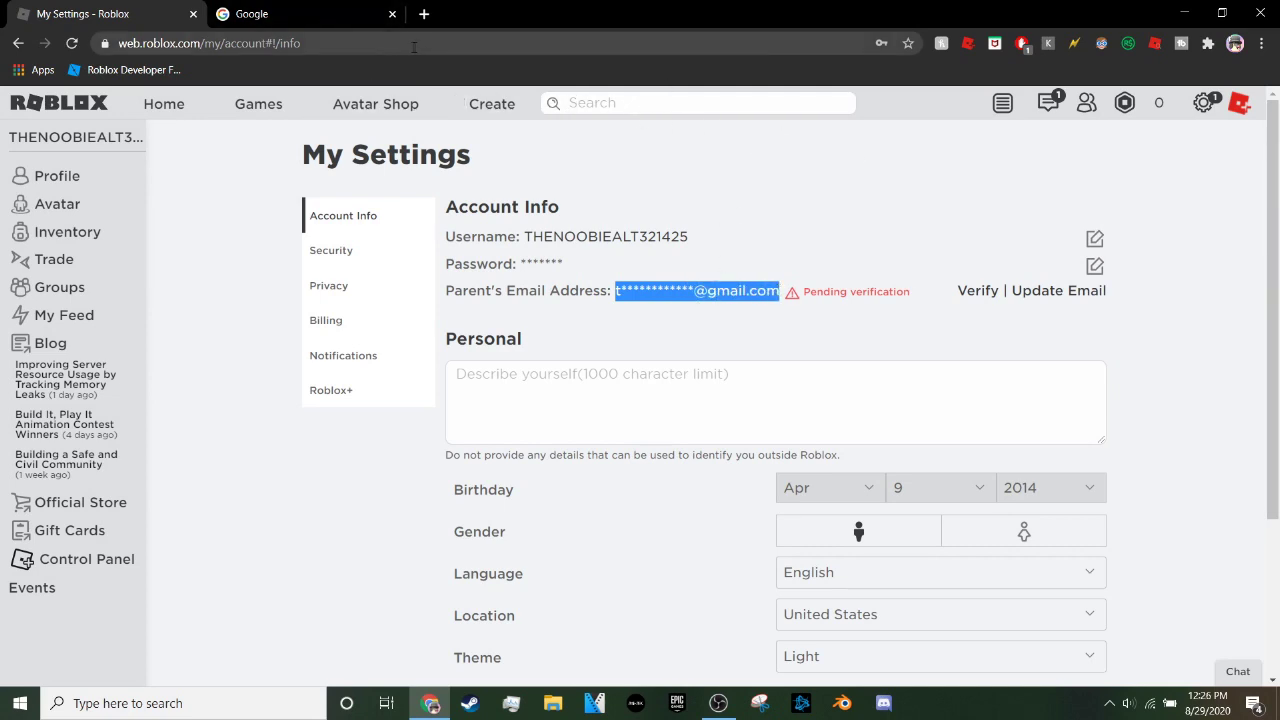
Open Gmail from the Google apps grid and open the Roblox Account Authorization email
click(380, 14)
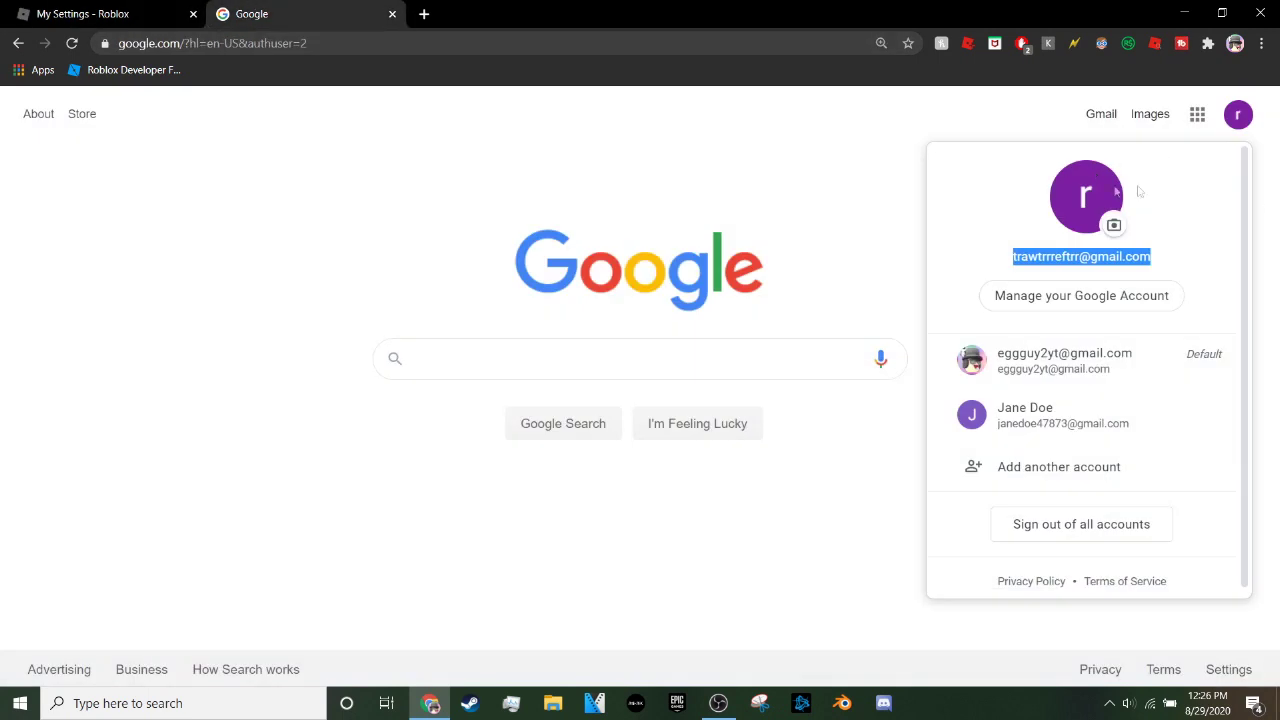
click(871, 179)
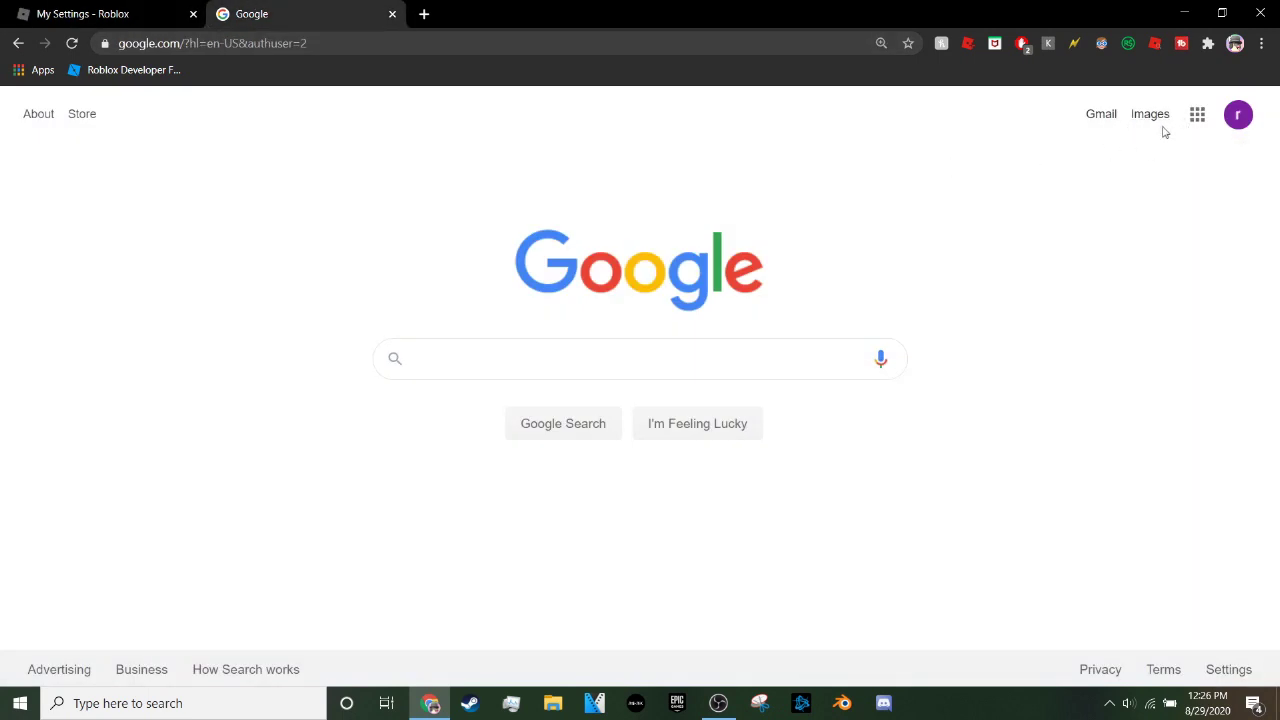
click(1197, 114)
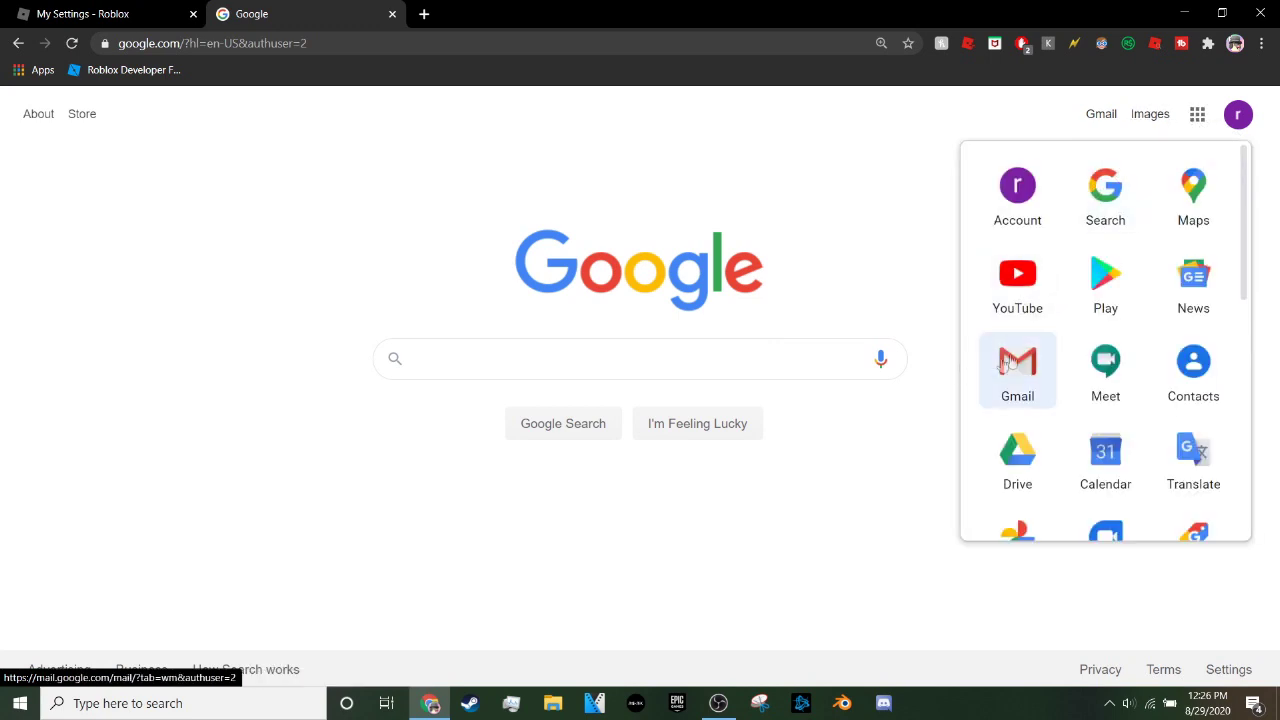
click(1207, 116)
click(1101, 114)
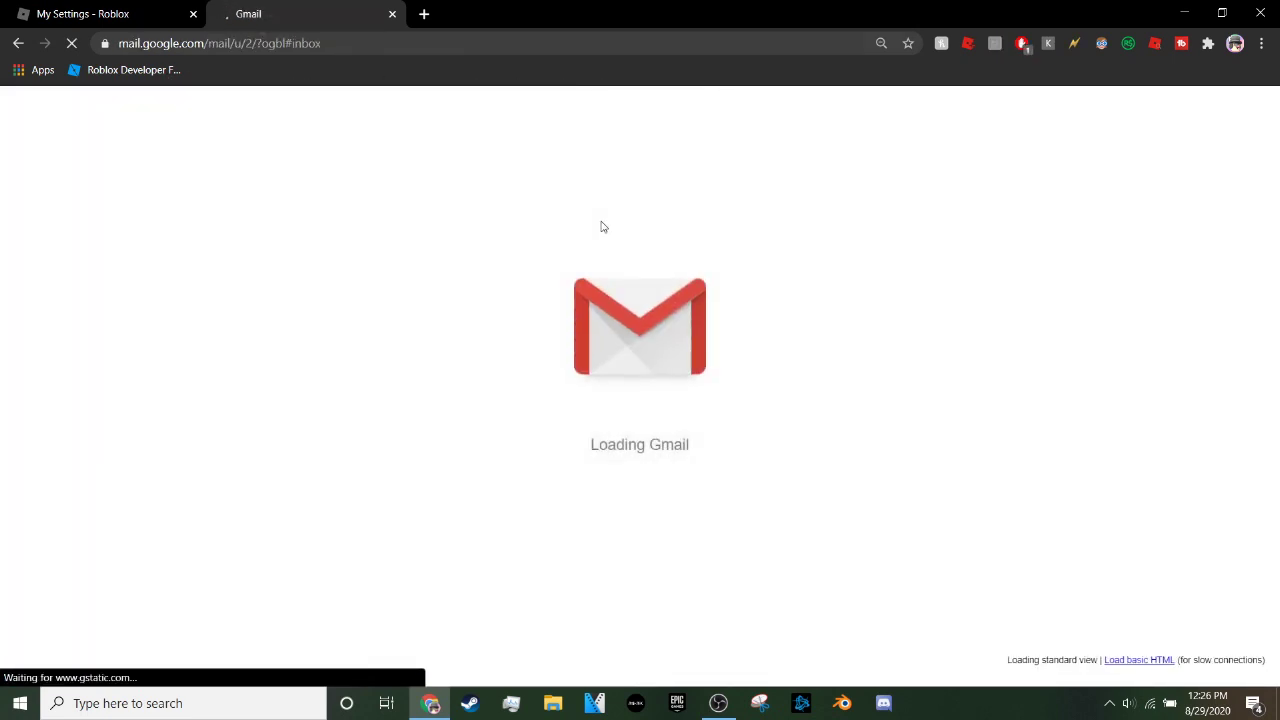
click(538, 352)
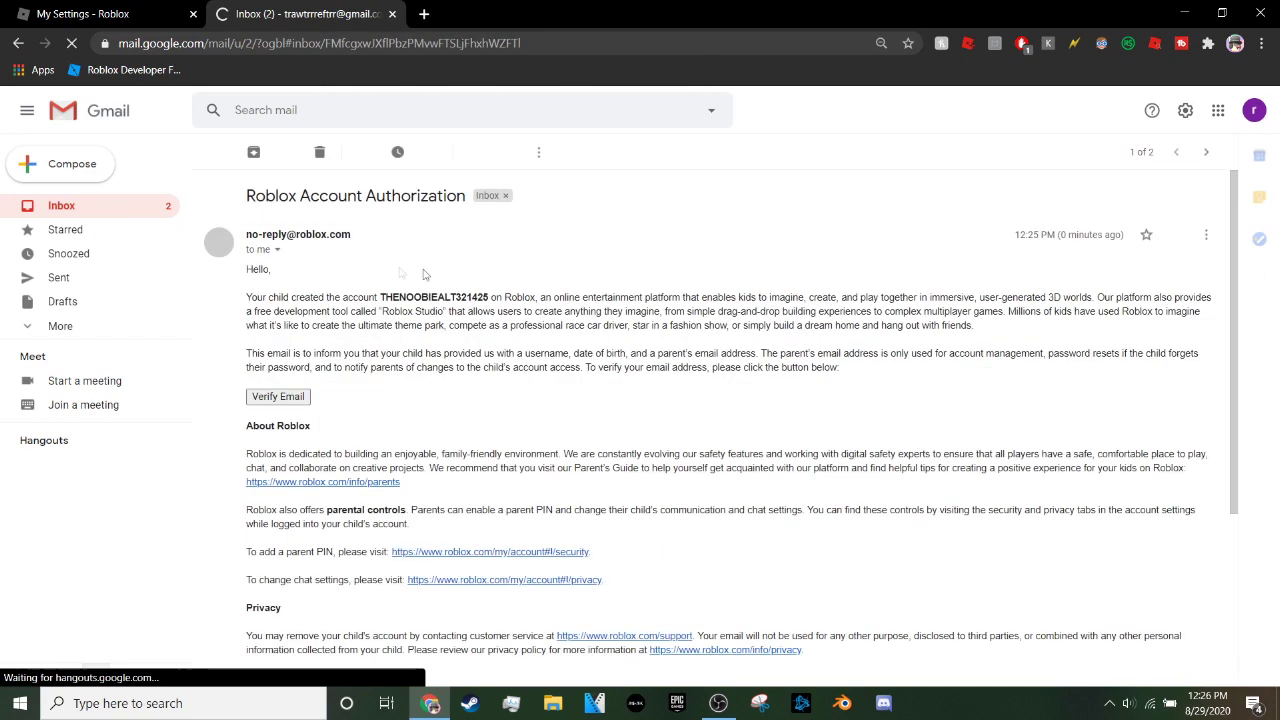
Dismiss the Google Meet popup and verify the parent's email from the Roblox email
click(2, 6)
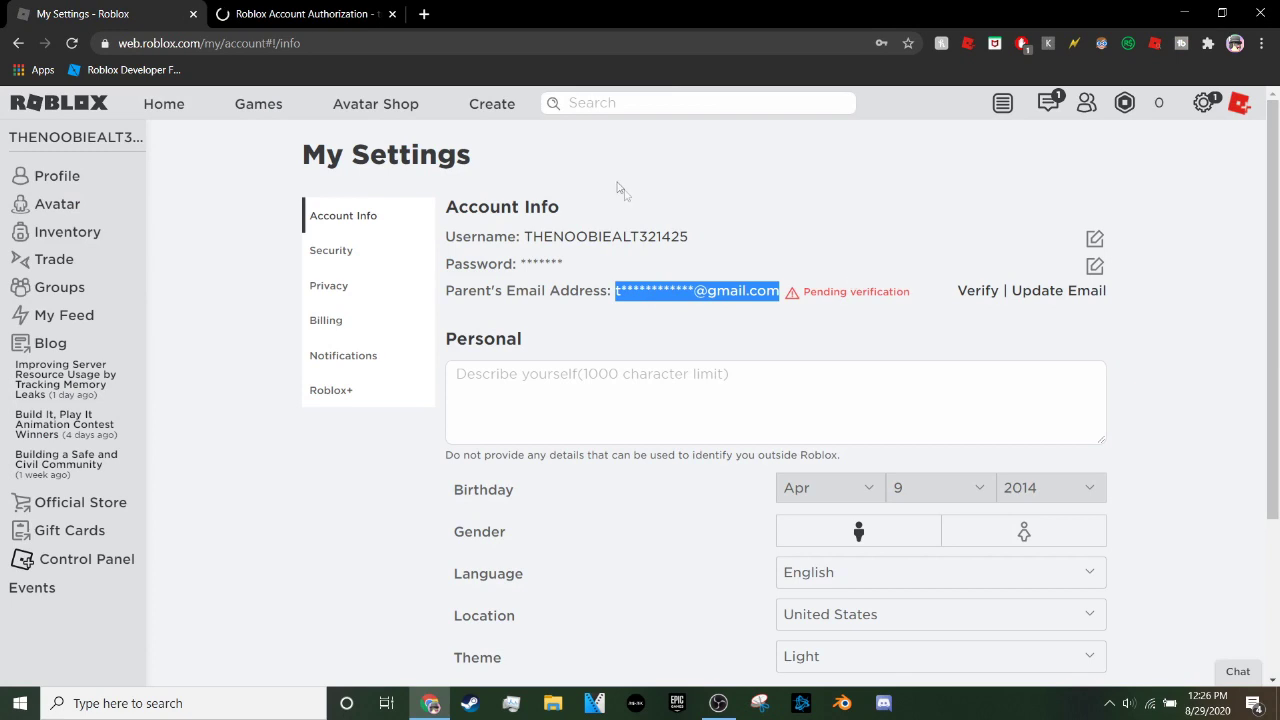
click(245, 13)
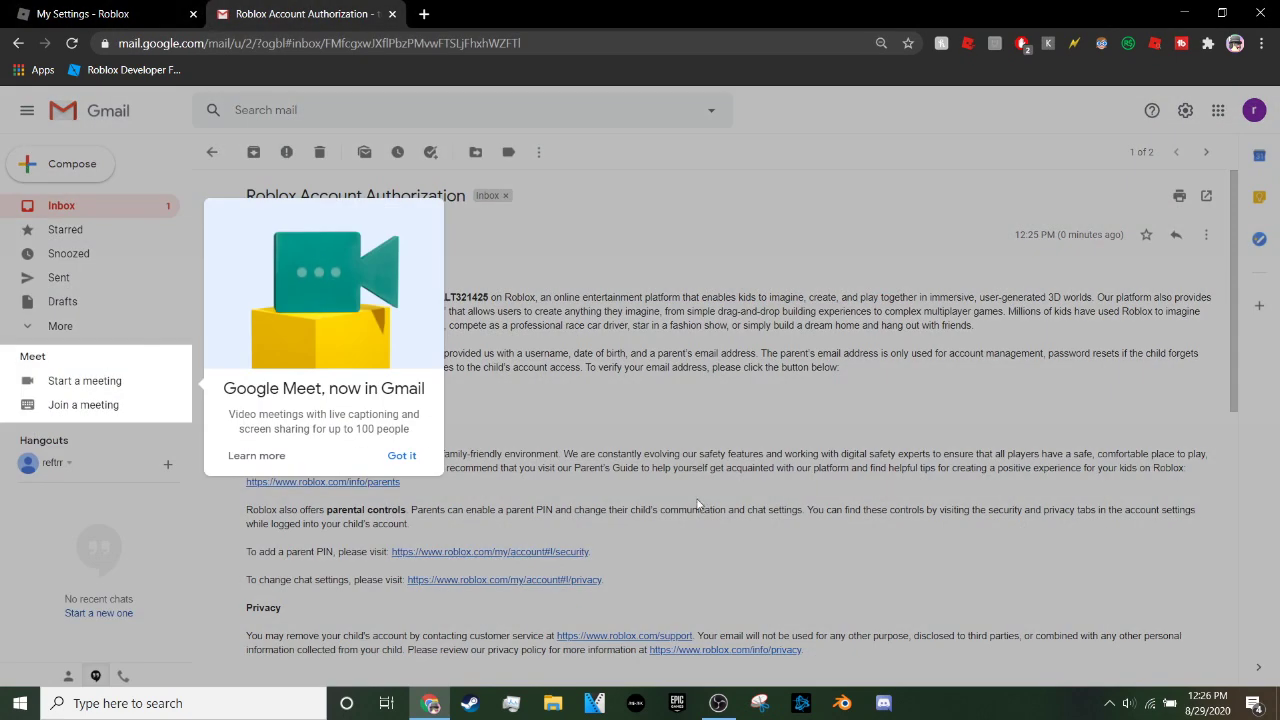
click(497, 456)
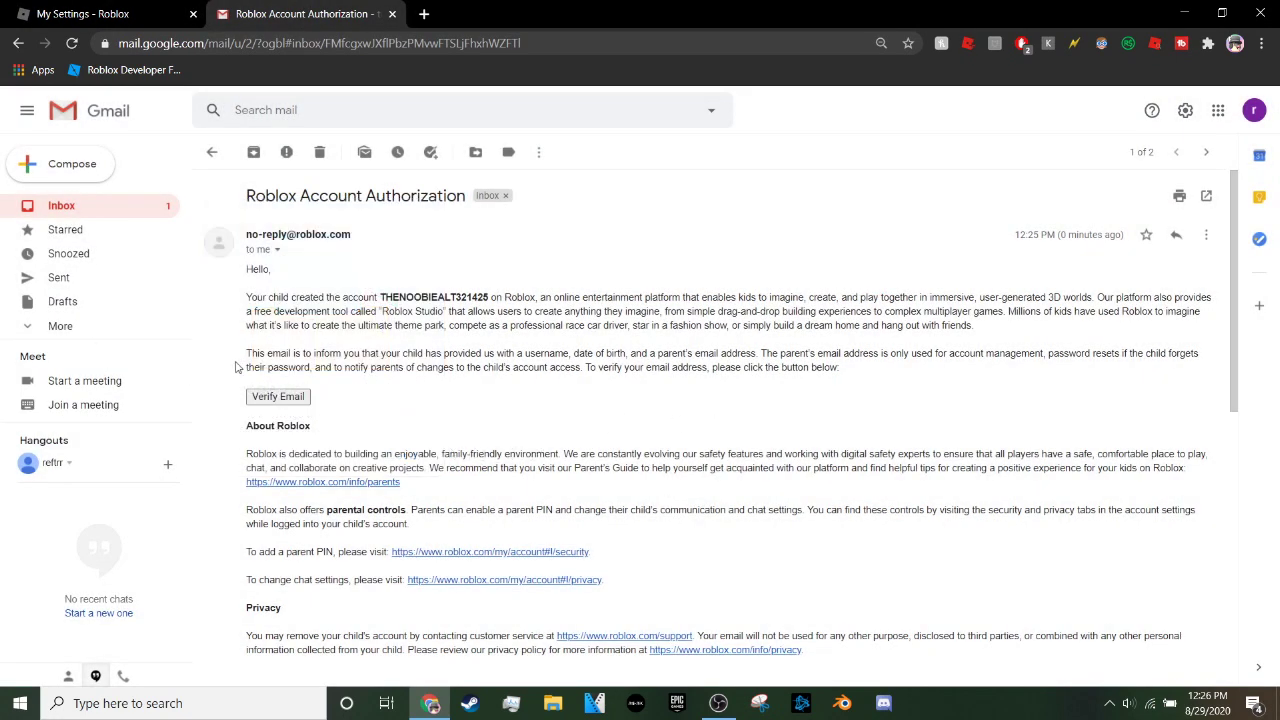
drag(250, 293, 410, 345)
click(388, 324)
click(279, 397)
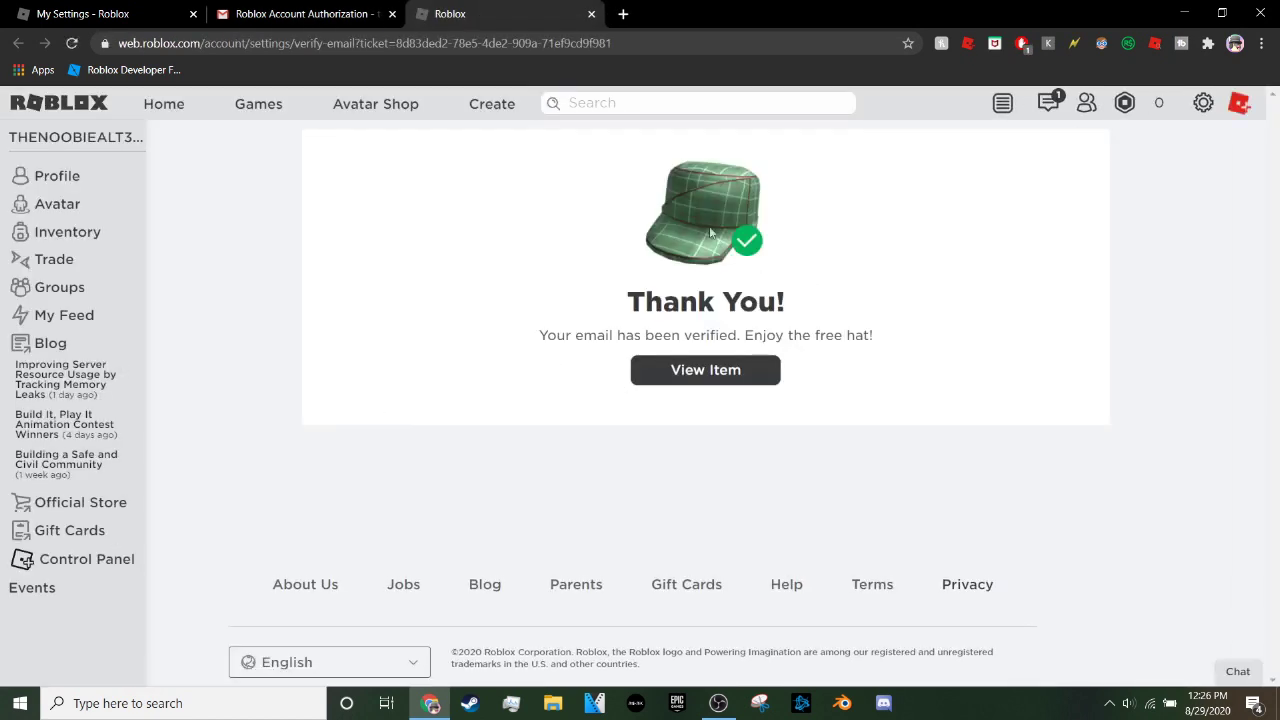
Confirm the Verified, Bonafide, Plaidafied hat is in the inventory, then close the Inventory and Gmail tabs
click(94, 231)
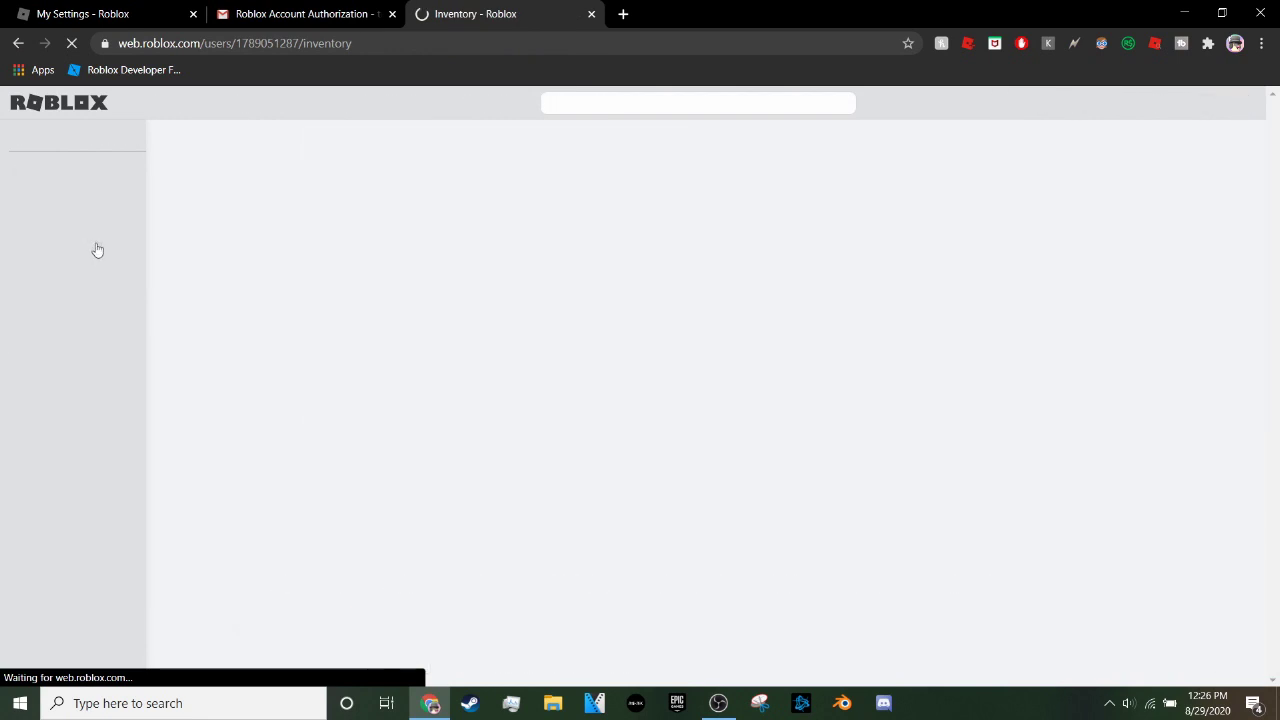
mouse_move(417, 223)
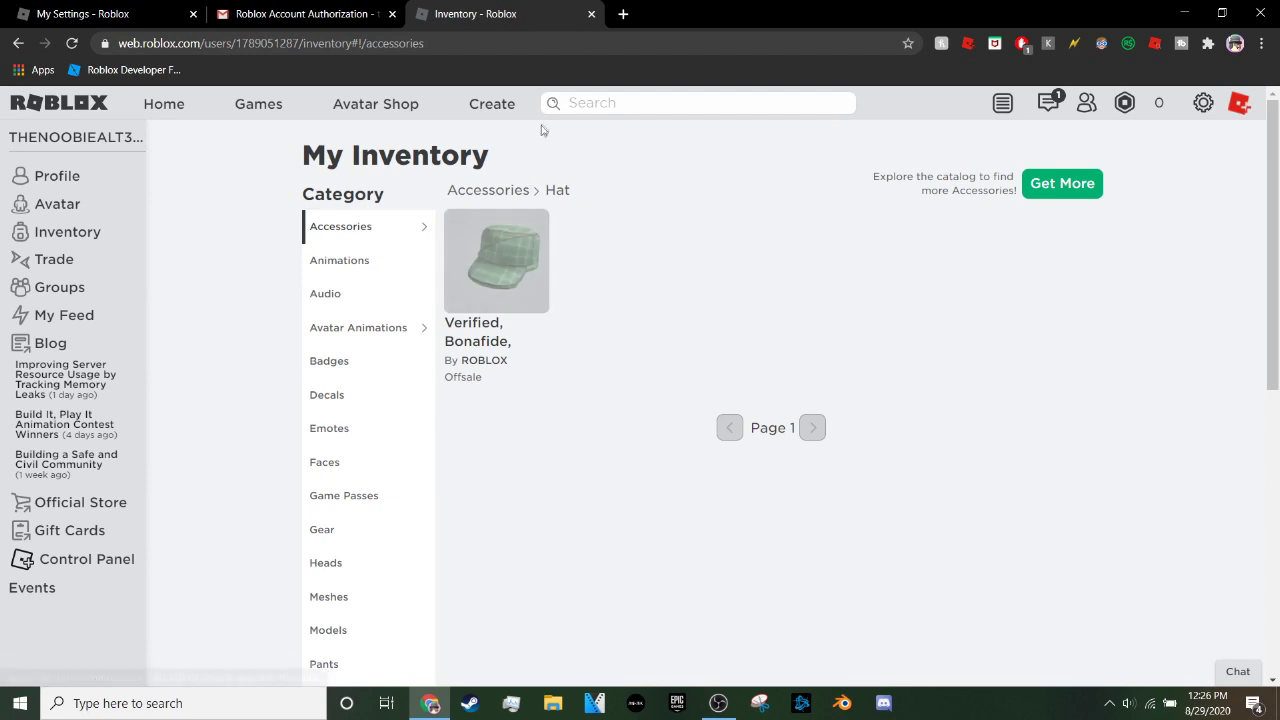
click(594, 14)
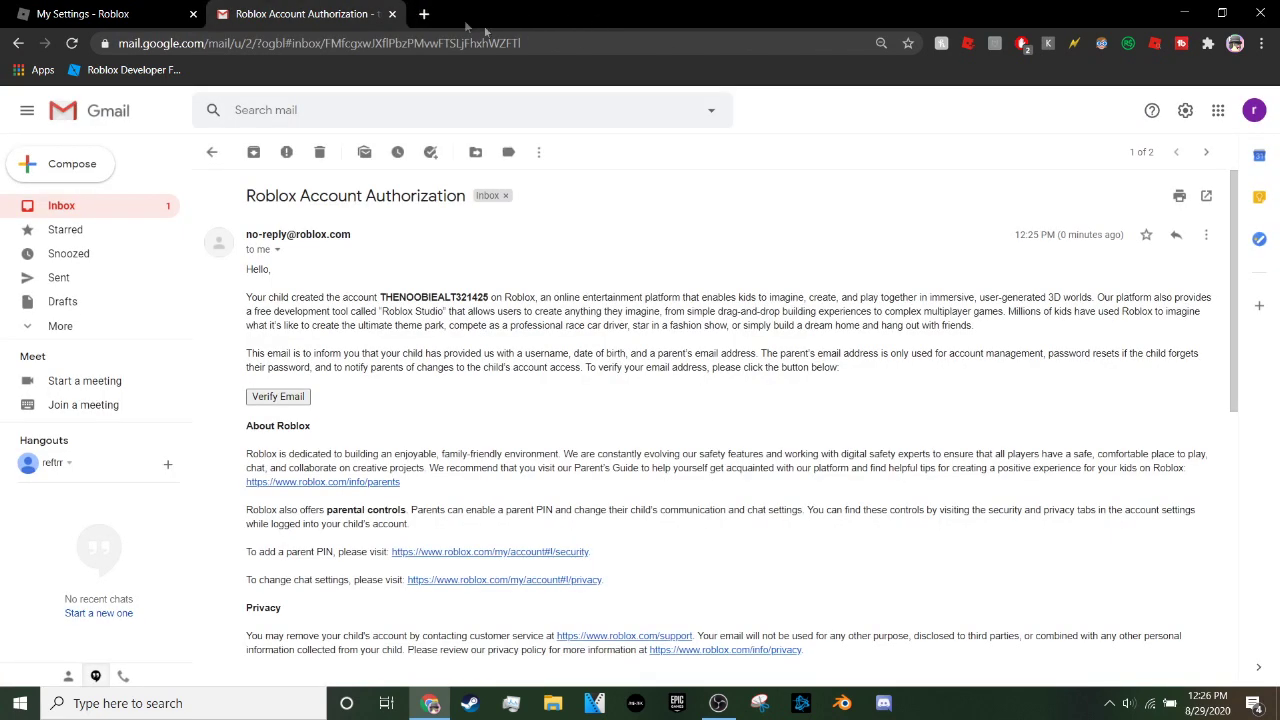
click(393, 17)
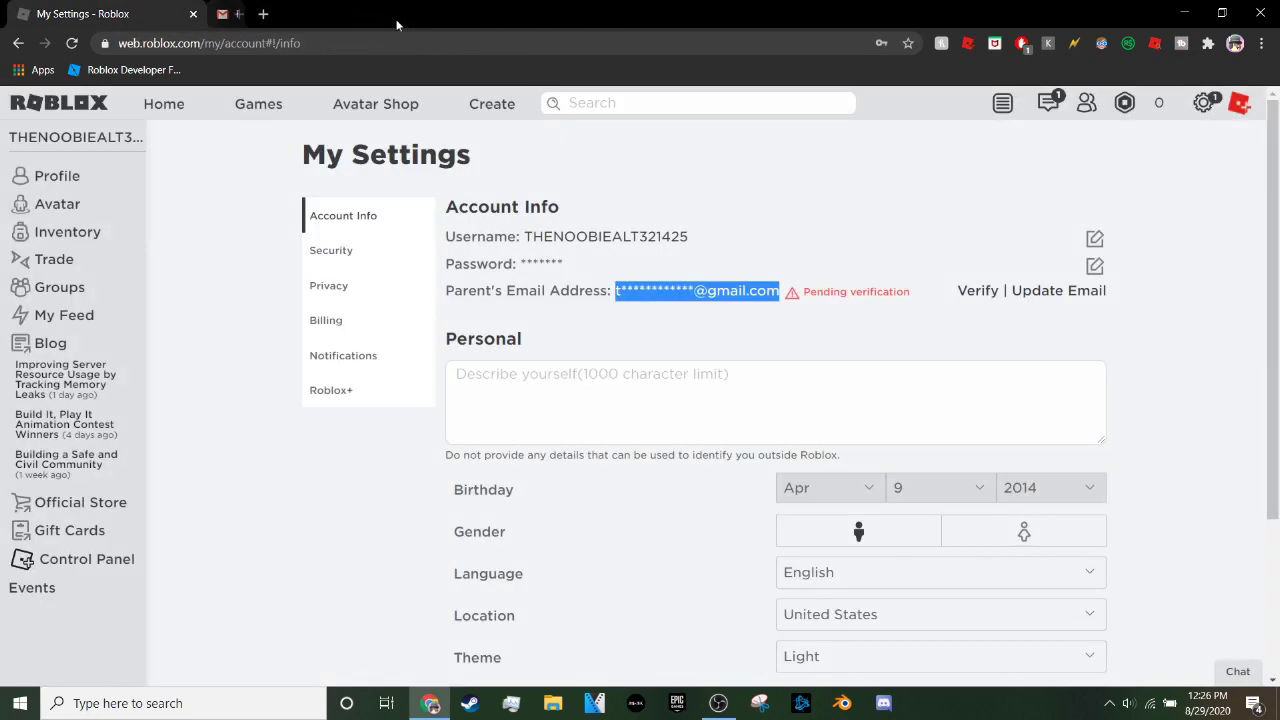
Reload My Settings to confirm the parent's email shows Verified, then open Inventory in a new tab
click(142, 118)
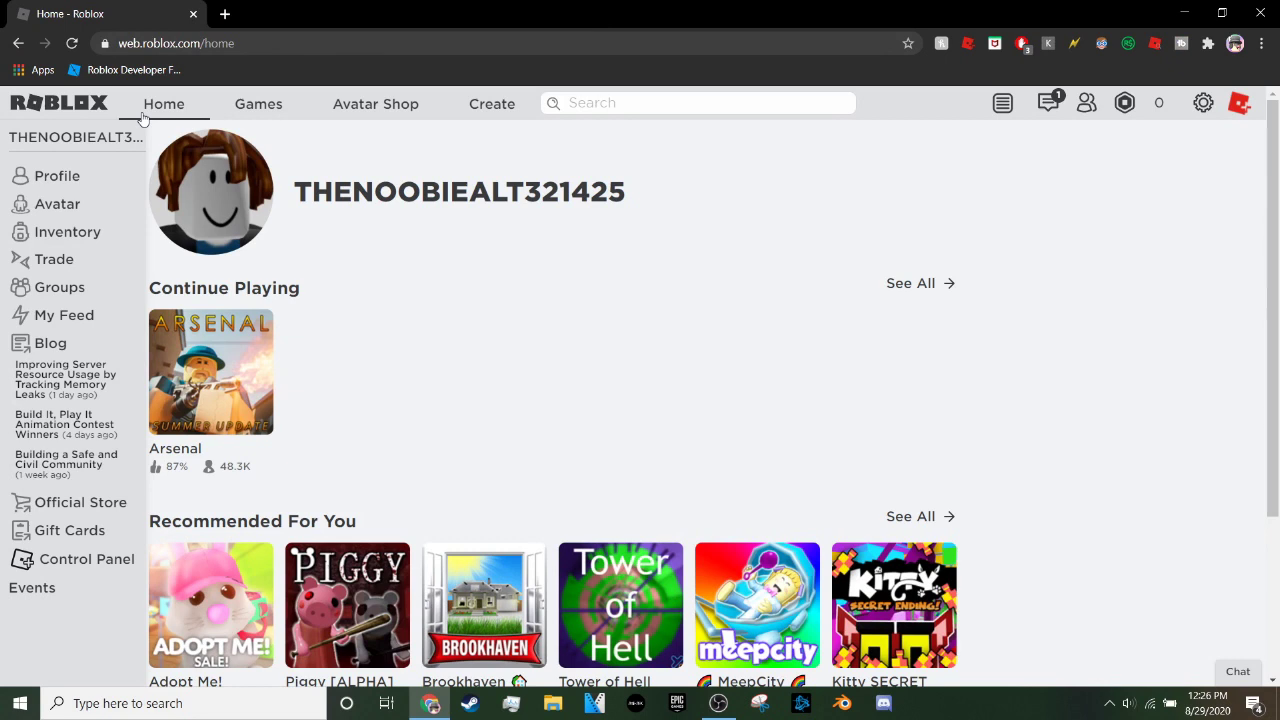
click(1203, 103)
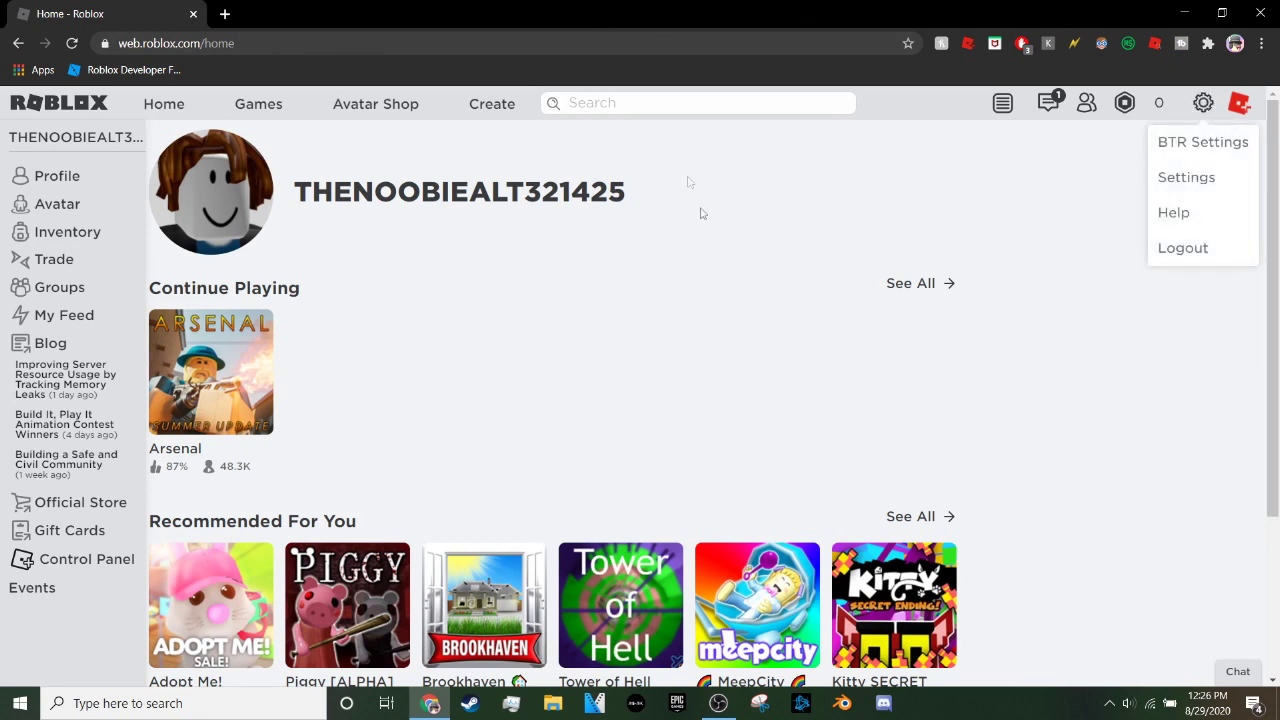
click(1180, 177)
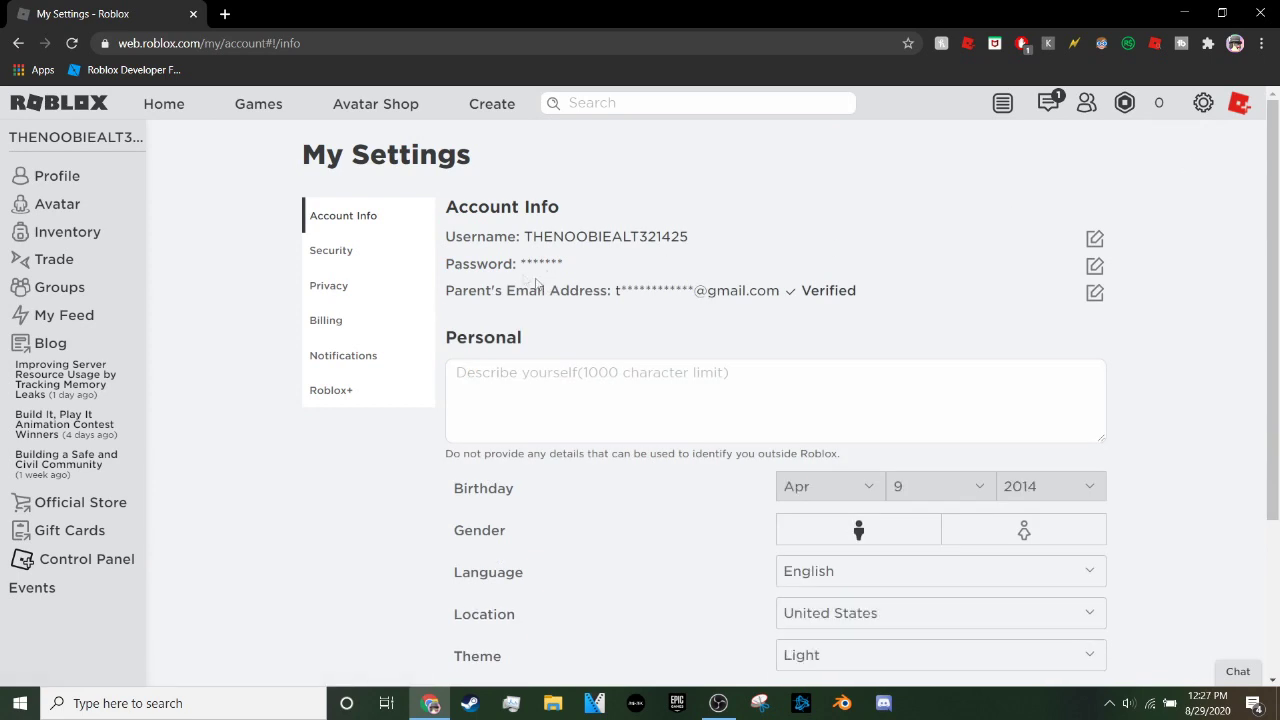
click(109, 237)
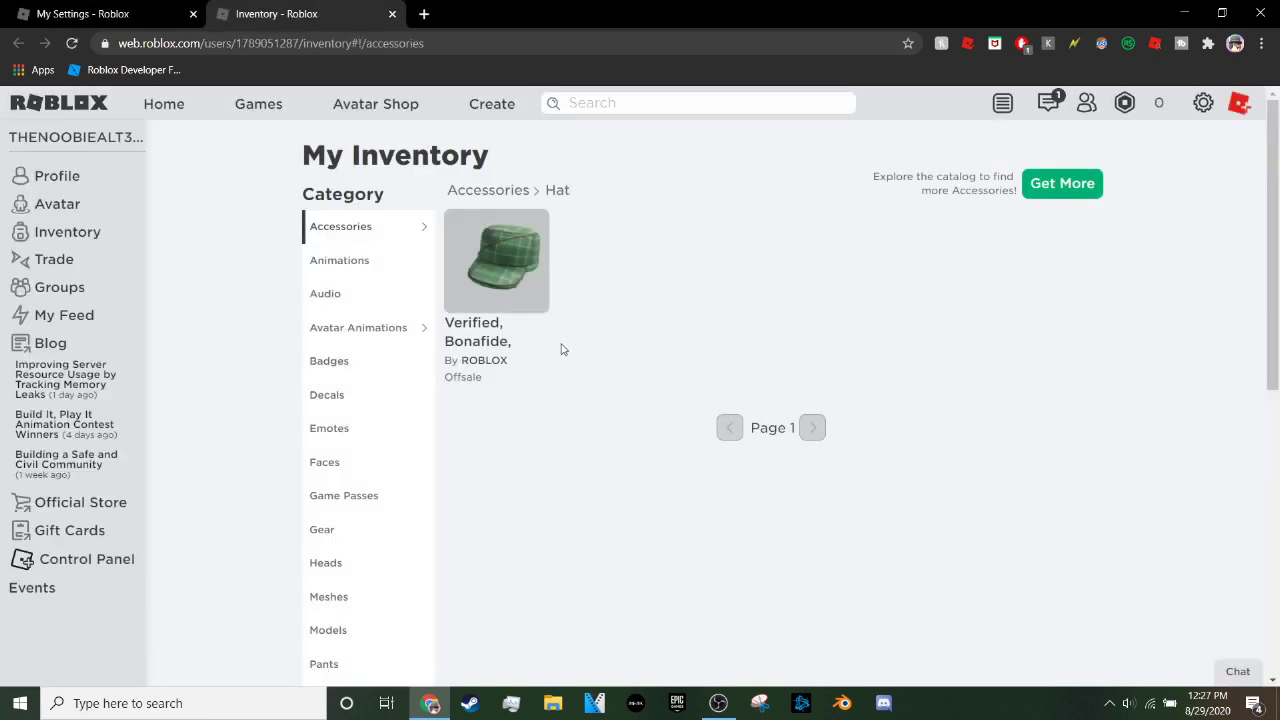
Close the old inventory tab and reopen Inventory in a new tab from the Home page
click(390, 14)
click(147, 106)
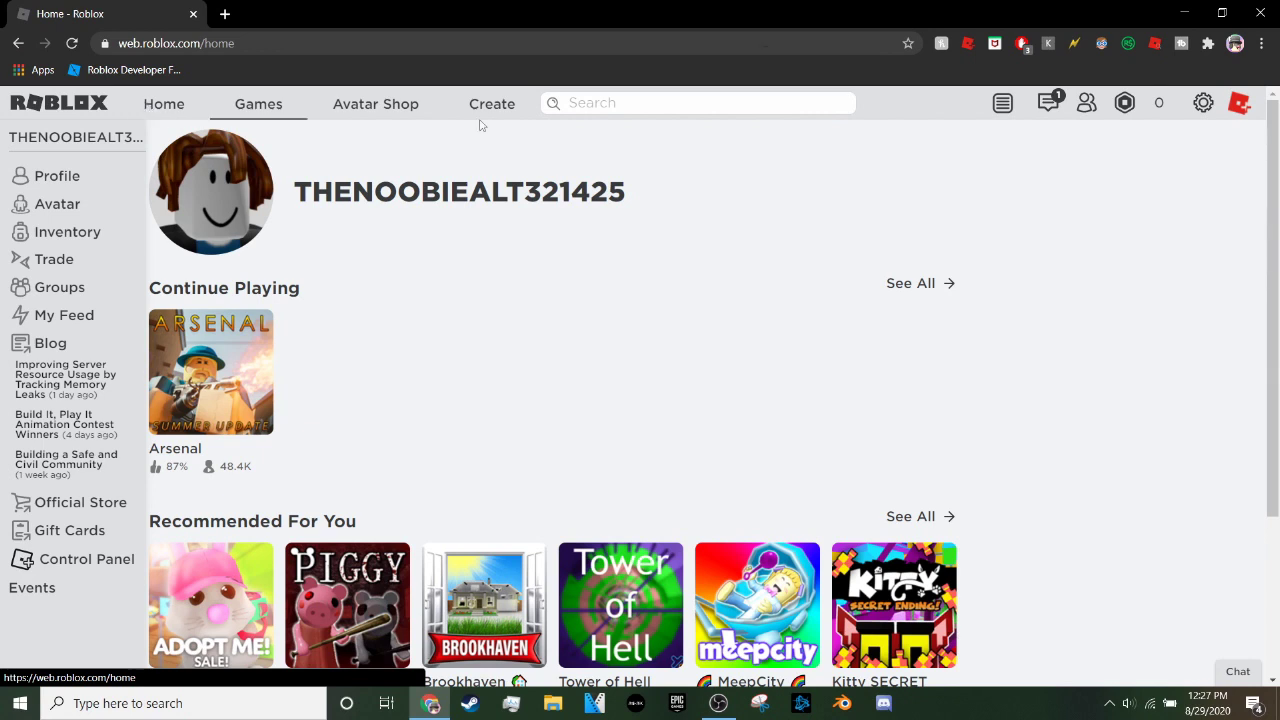
middle_click(55, 231)
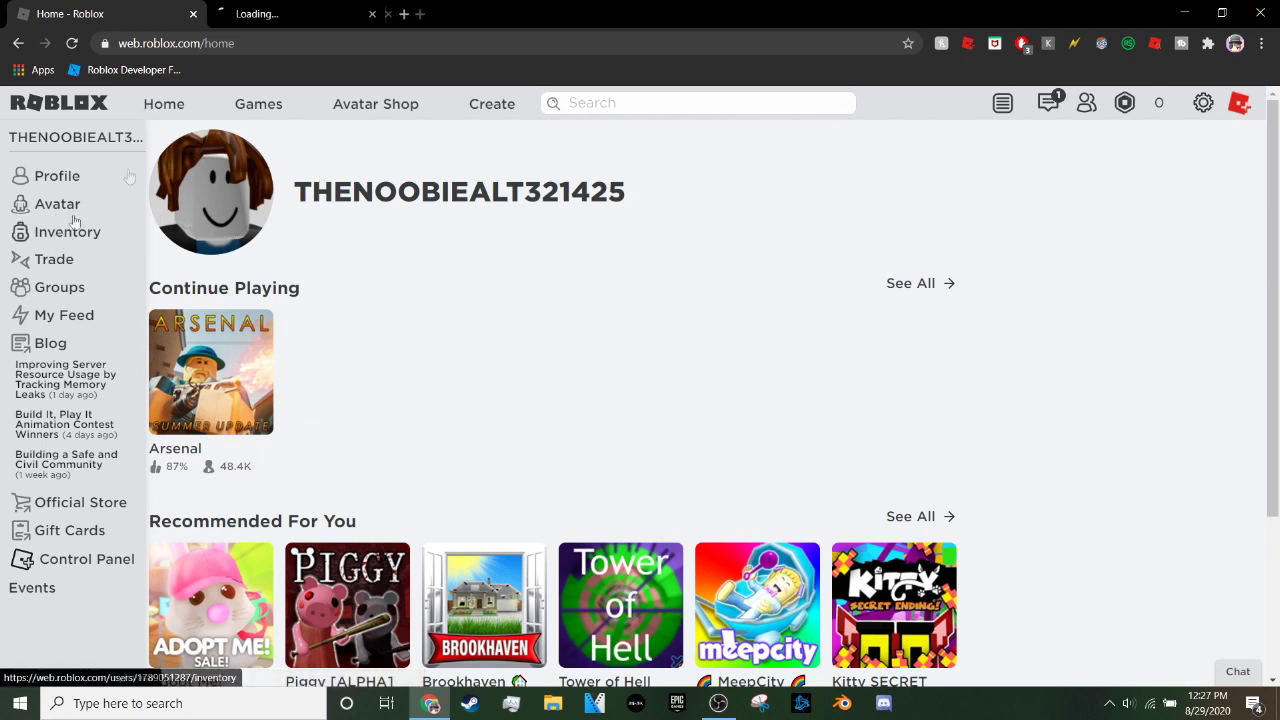
click(300, 12)
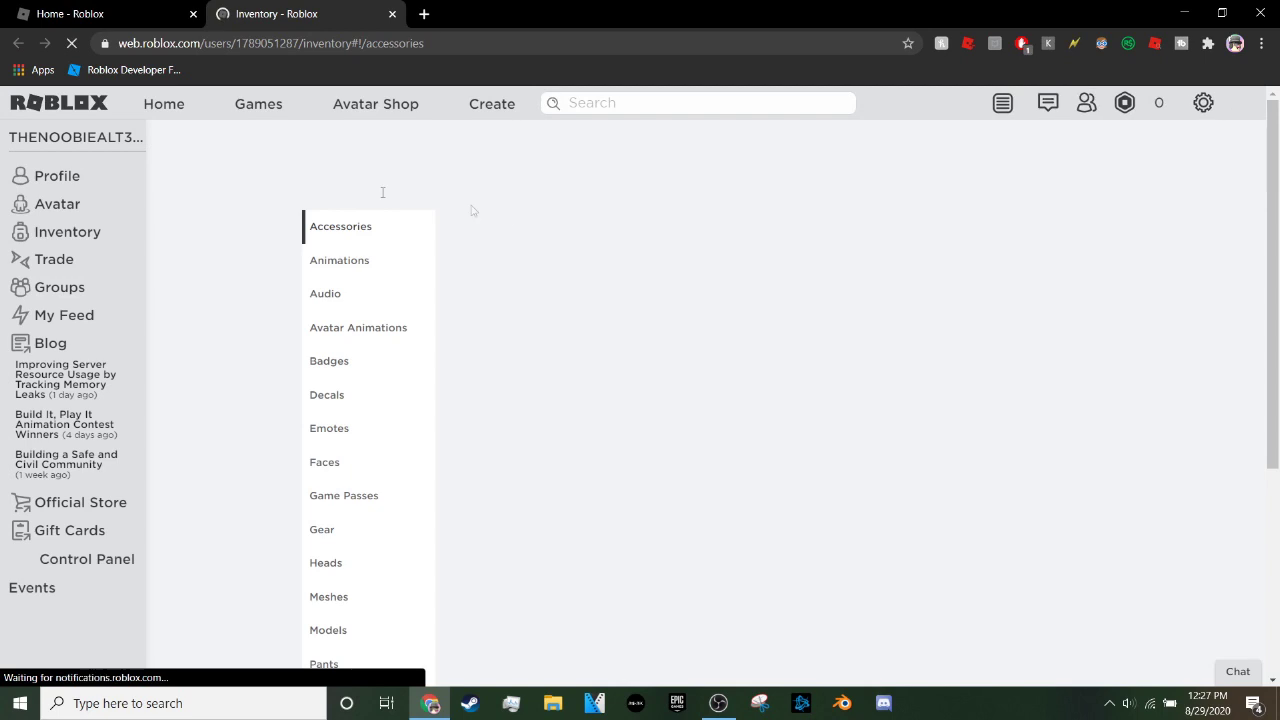
Check the Verified, Bonafide hat's name in inventory, ending back on the Home tab
drag(560, 351, 626, 357)
click(734, 373)
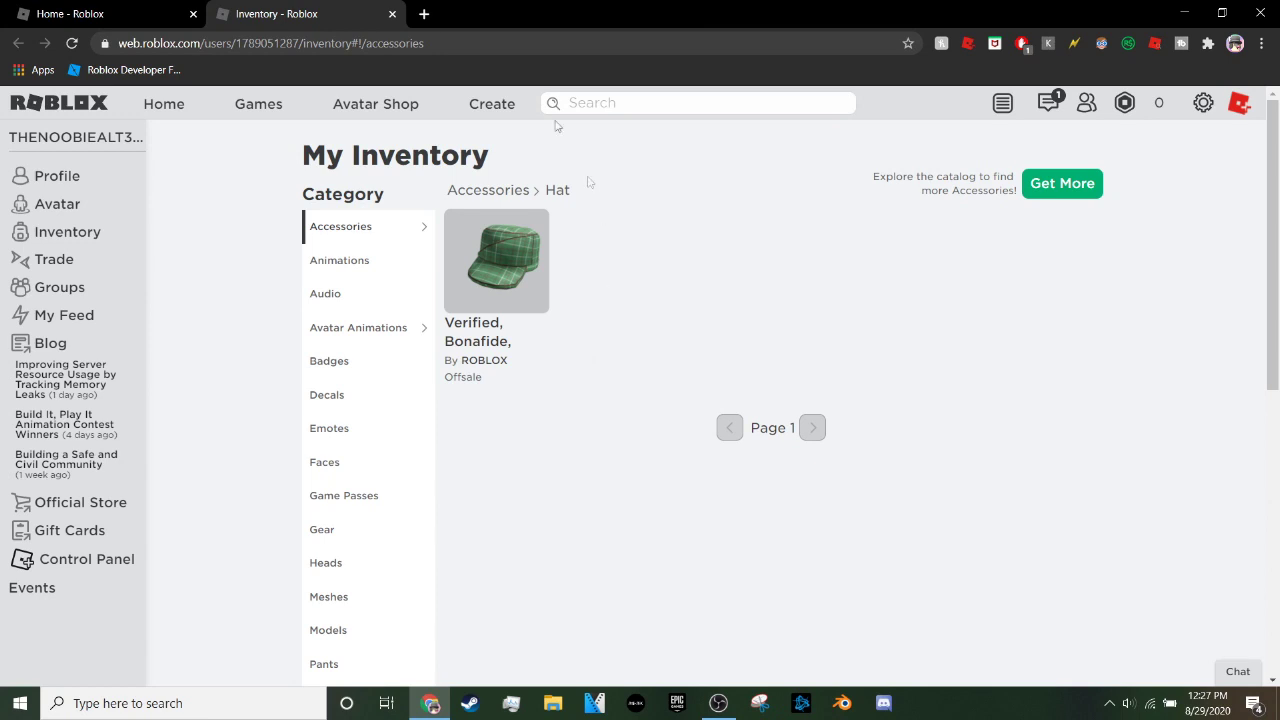
key(ctrl+shift+Tab)
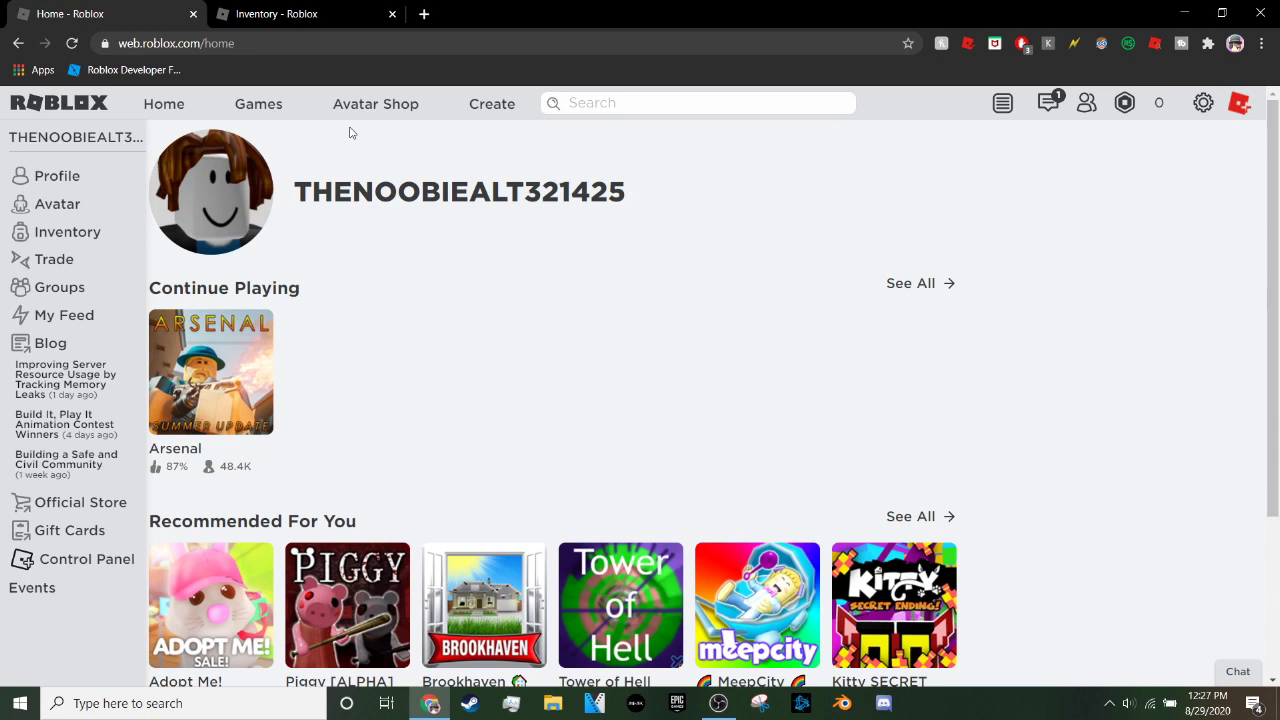
key(ctrl+Tab)
drag(603, 363, 449, 323)
click(655, 374)
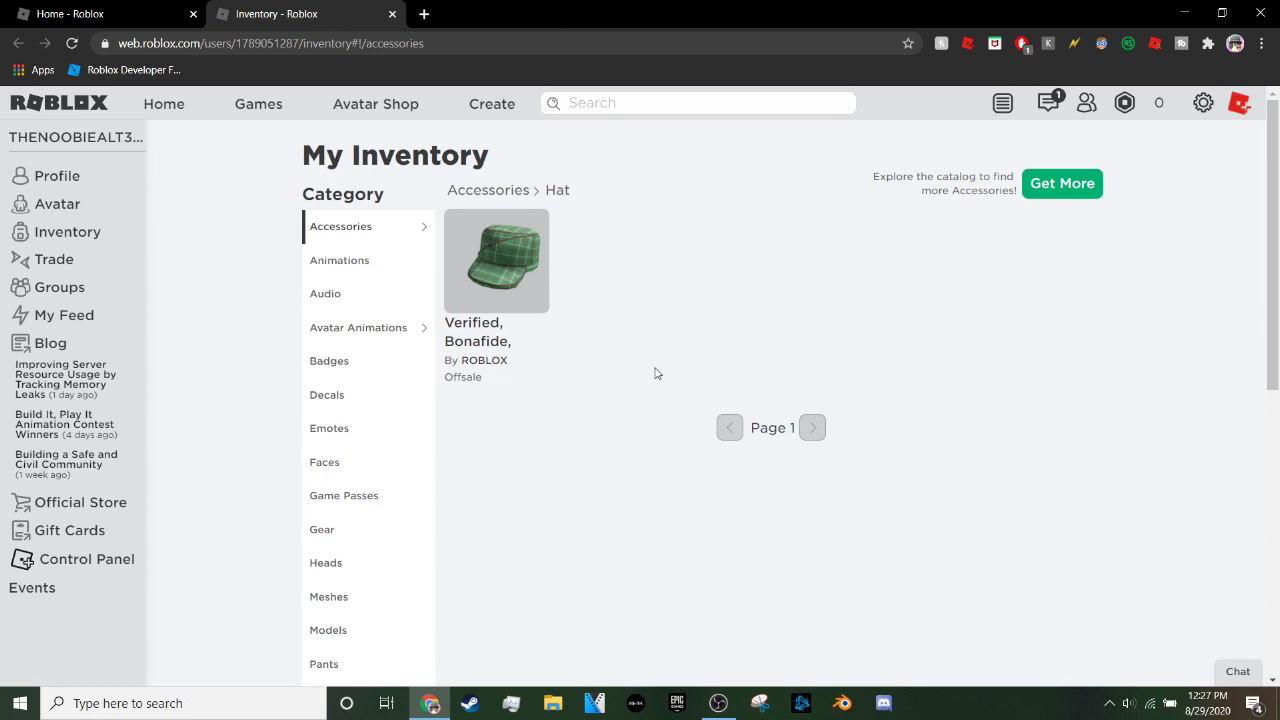
click(110, 14)
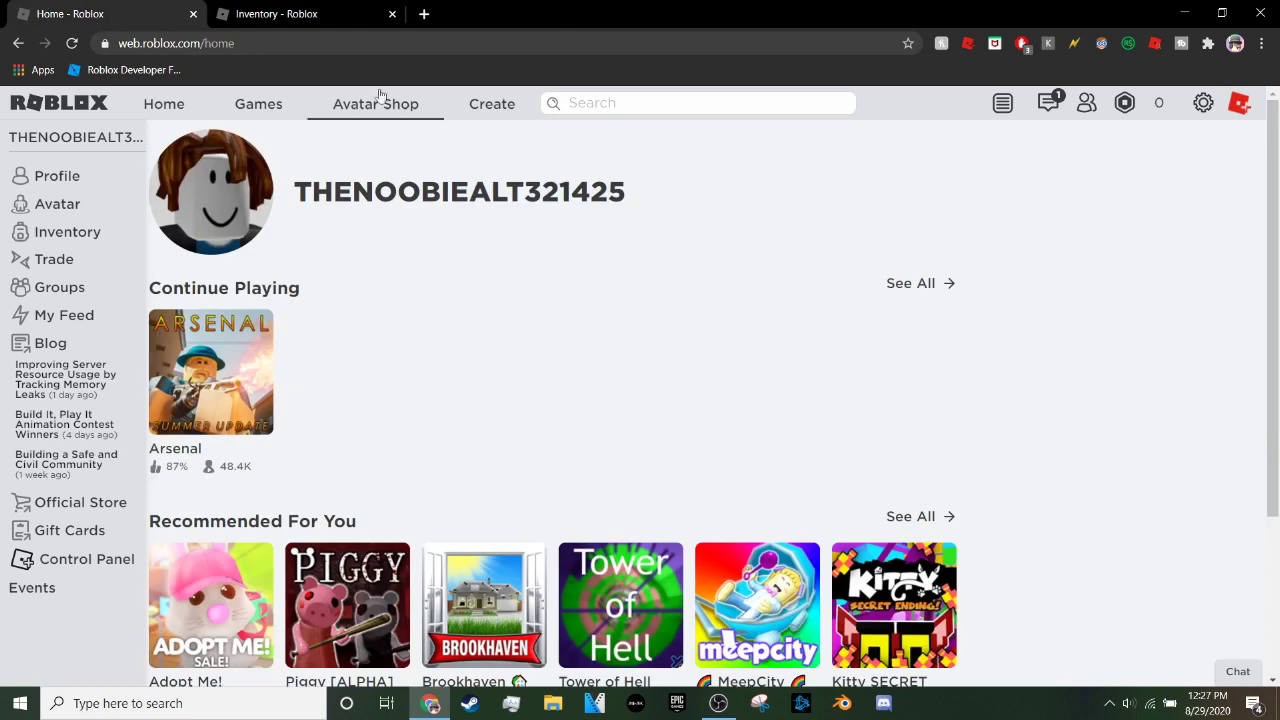
click(281, 20)
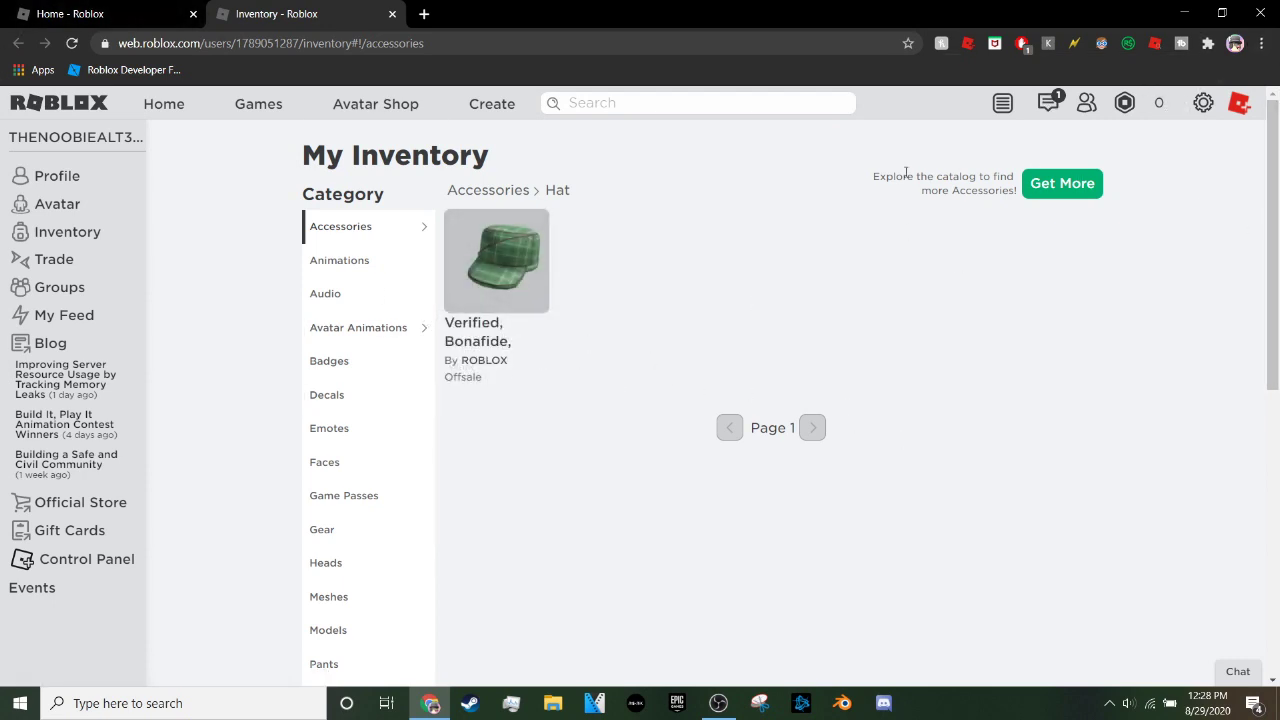
click(22, 8)
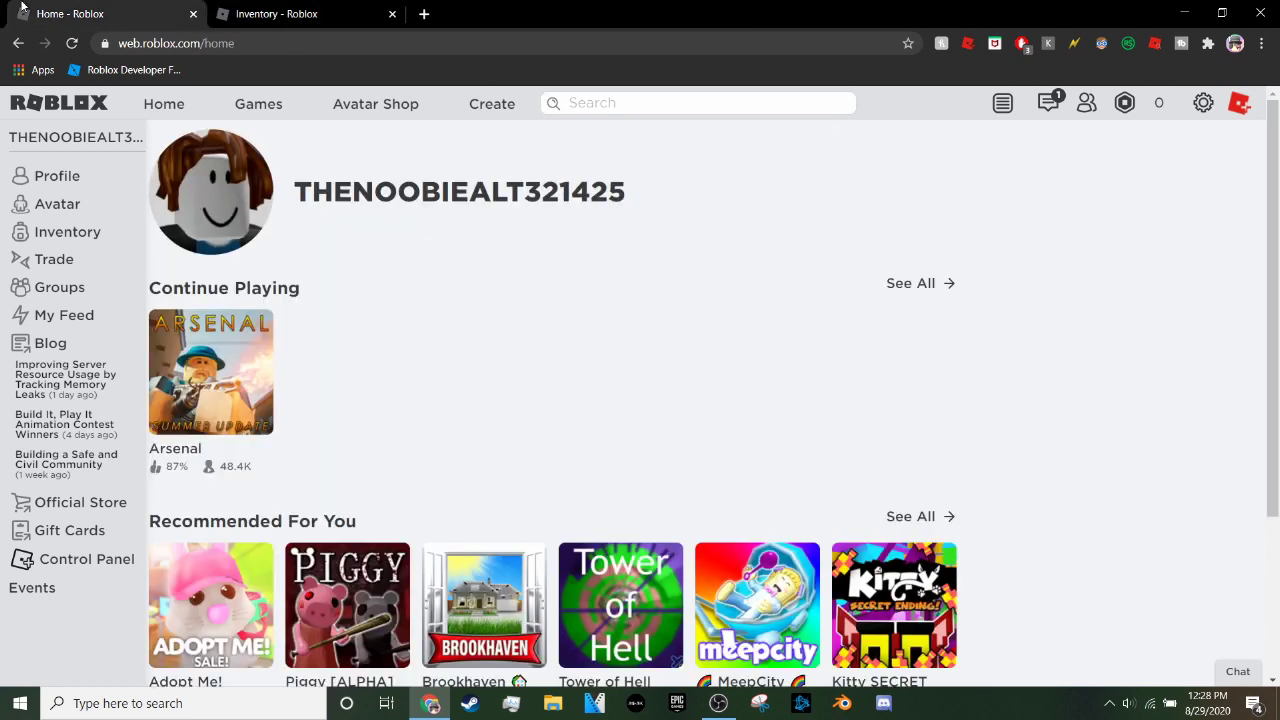